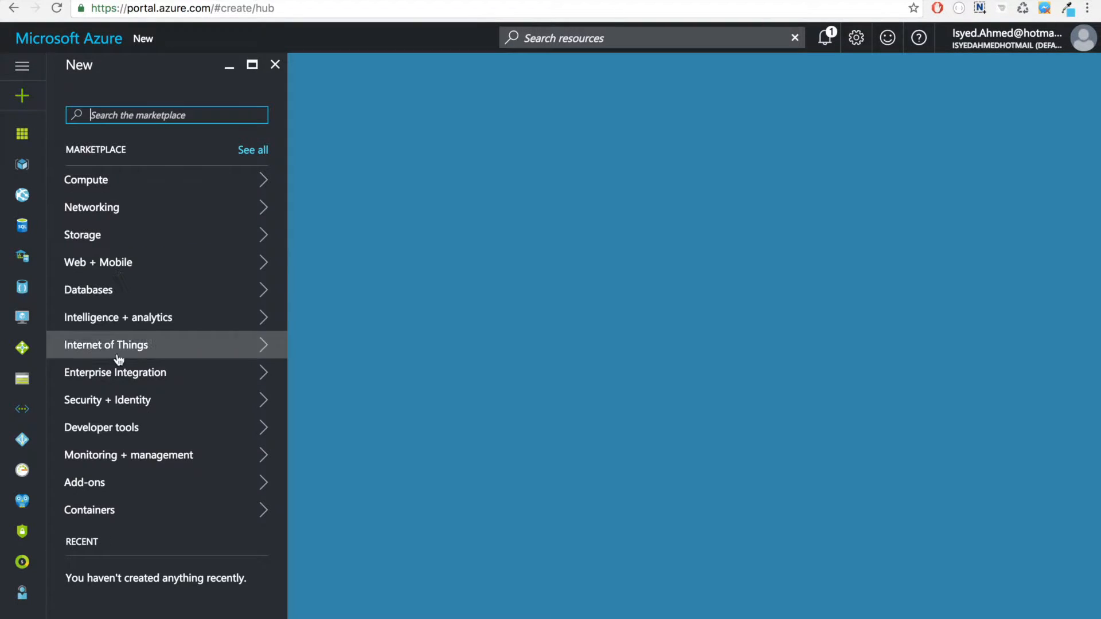
Browse the Compute offerings in the marketplace and open the Windows Server 2012 R2 Datacenter image
{"action": "left_click", "coordinate": [224, 182]}
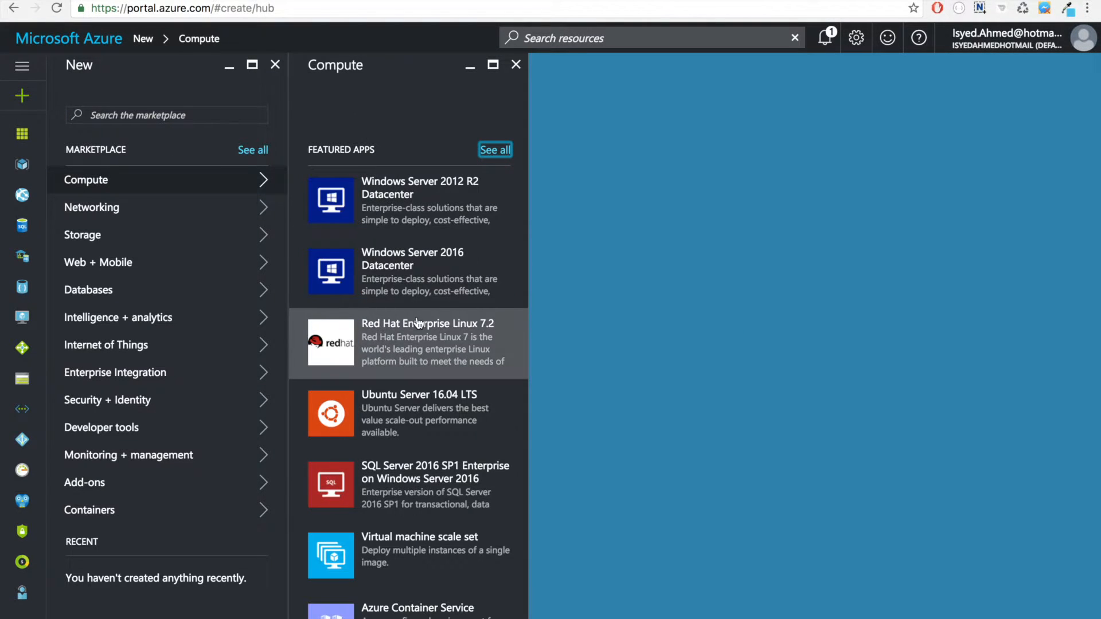
{"action": "scroll", "coordinate": [417, 322], "scroll_direction": "down", "scroll_amount": 3}
{"action": "scroll", "coordinate": [418, 323], "scroll_direction": "down", "scroll_amount": 6}
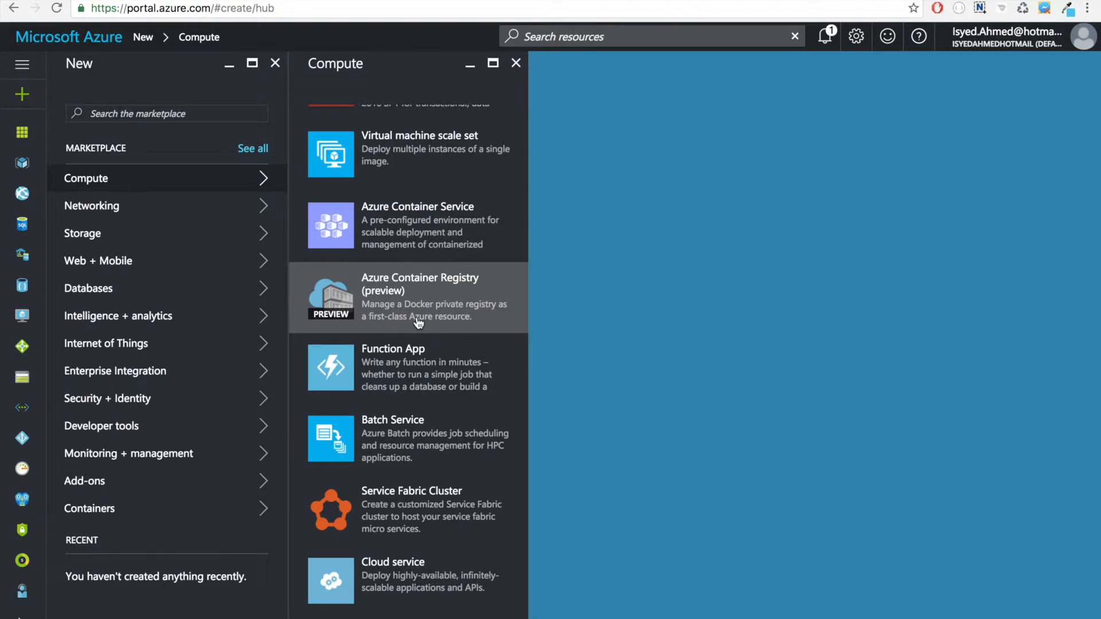
{"action": "scroll", "coordinate": [419, 323], "scroll_direction": "up", "scroll_amount": 9}
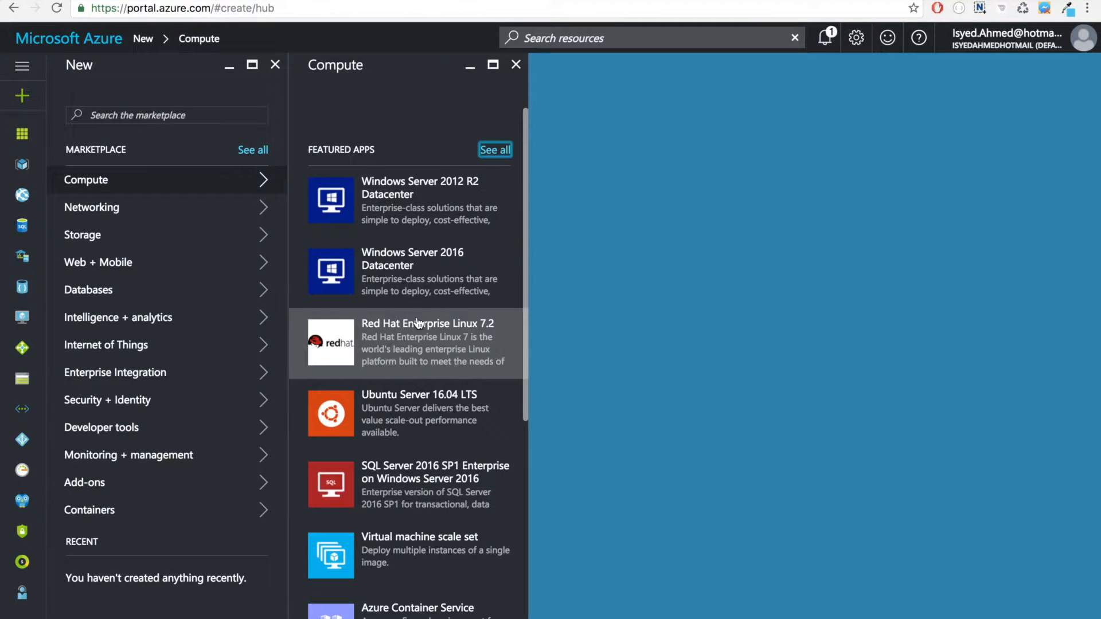
{"action": "left_click", "coordinate": [463, 204]}
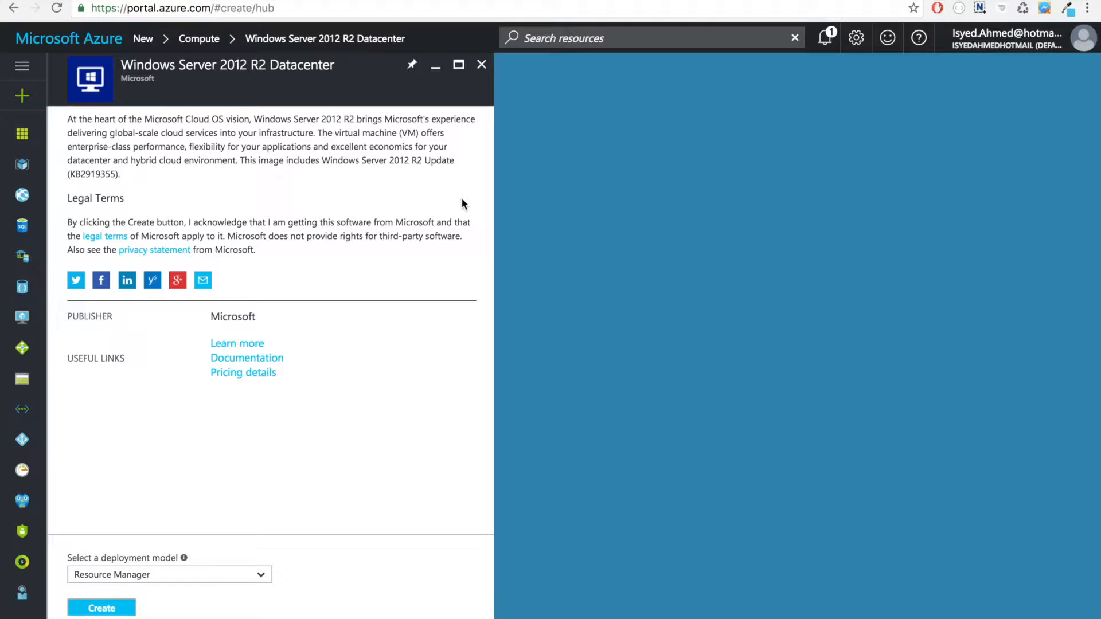
Set the deployment model to Classic and start creating the virtual machine
{"action": "left_click", "coordinate": [180, 575]}
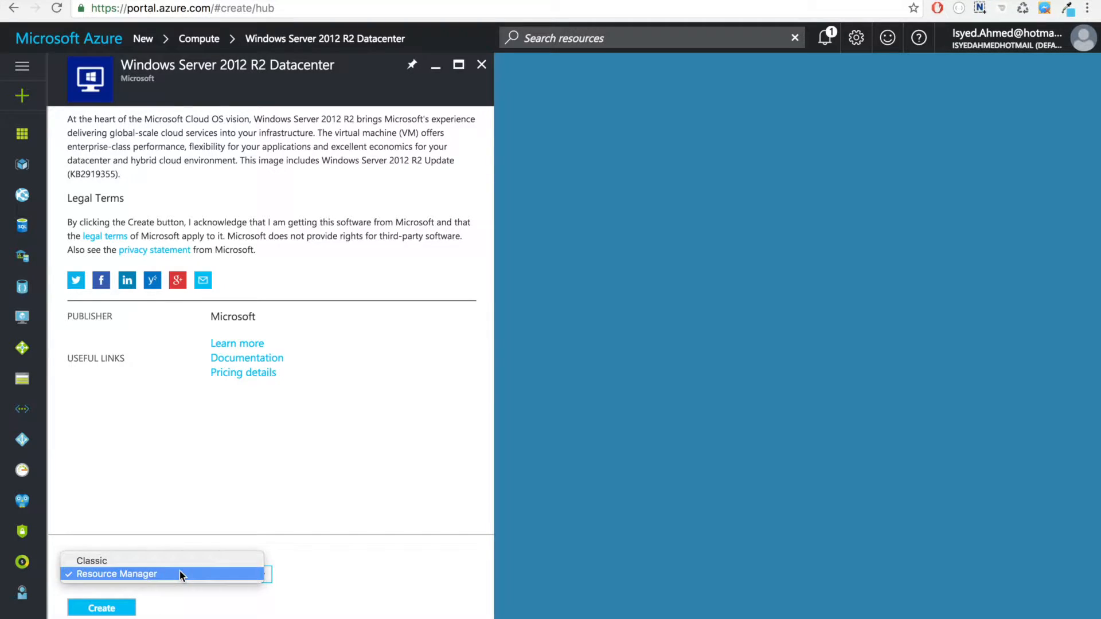
{"action": "left_click", "coordinate": [173, 562]}
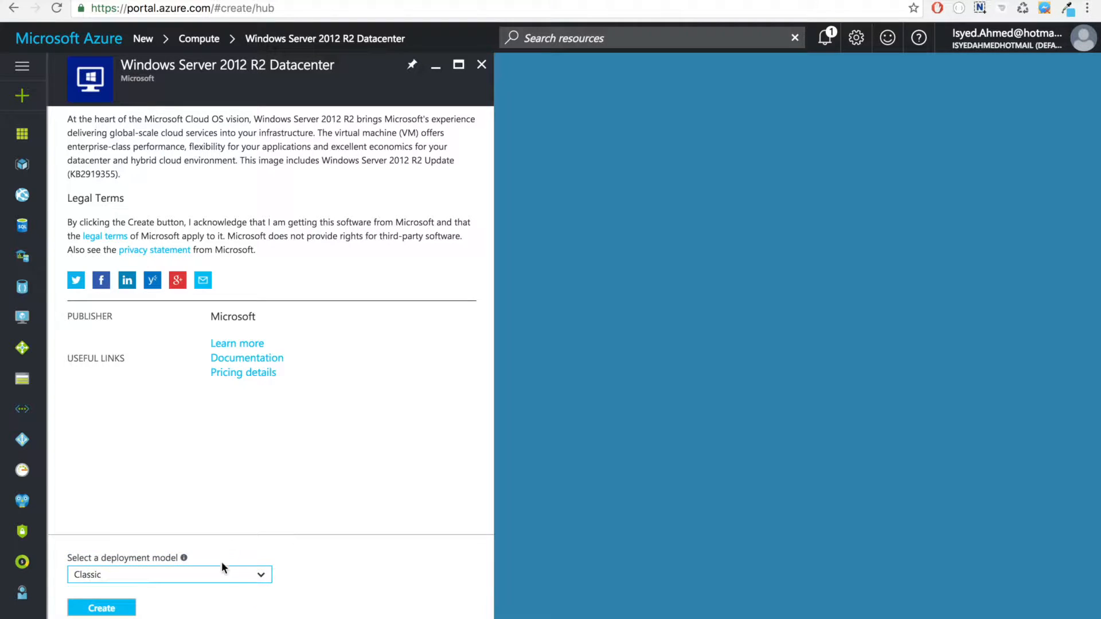
{"action": "left_click", "coordinate": [125, 613]}
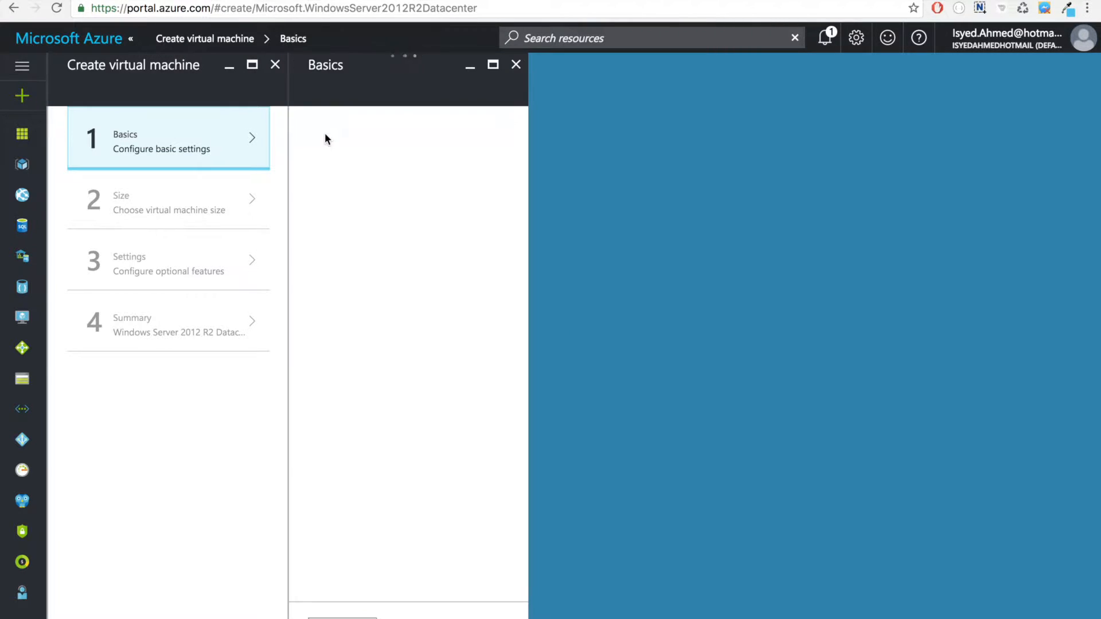
Name the virtual machine OMRS and enter the administrator's user name
{"action": "left_click", "coordinate": [342, 141]}
{"action": "type", "text": "Syed"}
{"action": "left_click", "coordinate": [356, 186]}
{"action": "type", "text": "Syed"}
{"action": "left_click", "coordinate": [350, 141]}
{"action": "key", "text": "BackSpace"}
{"action": "key", "text": "BackSpace"}
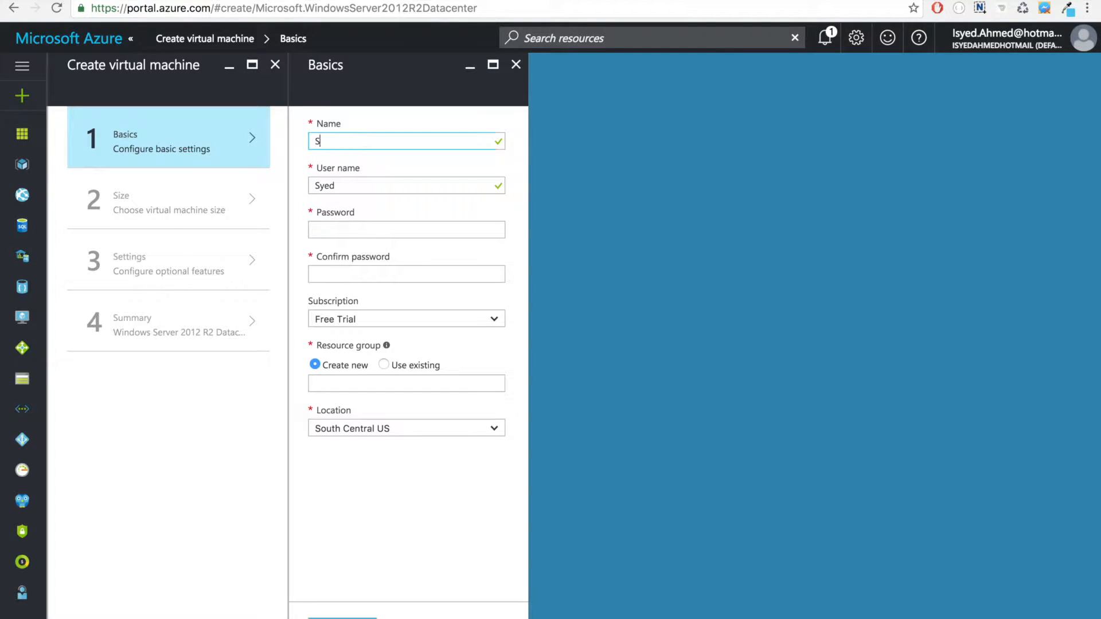
Try to set the administrator password by entering it in both the password and confirmation fields
{"action": "left_click", "coordinate": [342, 227]}
{"action": "type", "text": "•••••••••"}
{"action": "key", "text": "Tab"}
{"action": "type", "text": "•••••••••"}
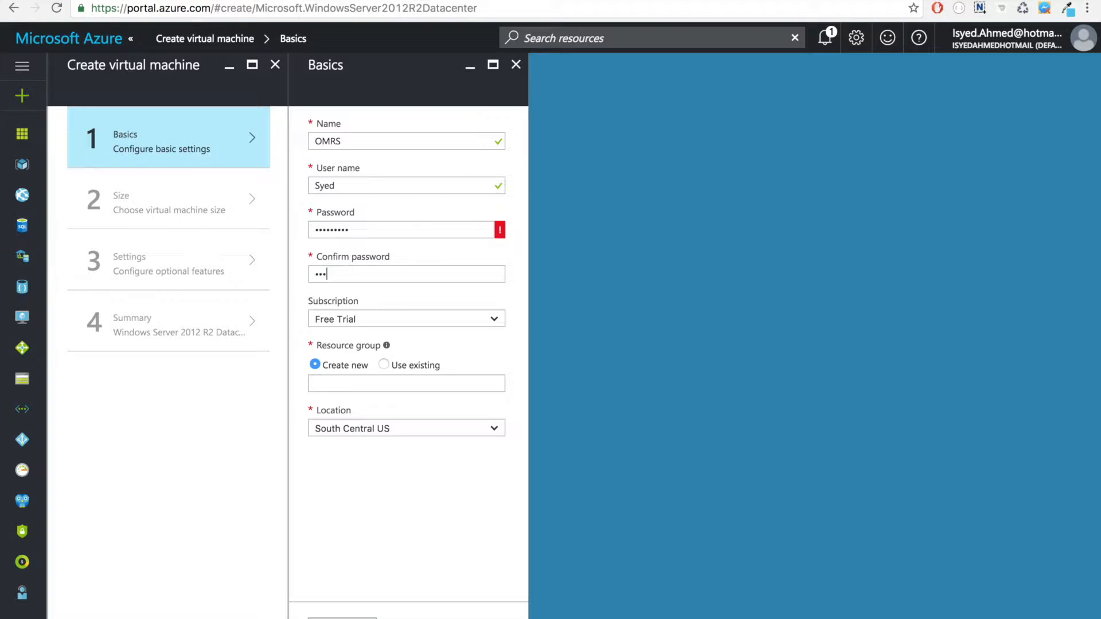
Replace the administrator password and its confirmation with a longer password
{"action": "left_click_drag", "start_coordinate": [482, 233], "coordinate": [129, 133]}
{"action": "type", "text": "•••••"}
{"action": "triple_click", "coordinate": [320, 269]}
{"action": "type", "text": "••••••"}
{"action": "key", "text": "BackSpace"}
{"action": "key", "text": "BackSpace"}
{"action": "key", "text": "BackSpace"}
{"action": "key", "text": "BackSpace"}
{"action": "key", "text": "BackSpace"}
{"action": "key", "text": "BackSpace"}
{"action": "key", "text": "BackSpace"}
{"action": "key", "text": "BackSpace"}
{"action": "key", "text": "BackSpace"}
{"action": "key", "text": "BackSpace"}
{"action": "key", "text": "BackSpace"}
{"action": "key", "text": "BackSpace"}
{"action": "key", "text": "BackSpace"}
{"action": "type", "text": "••••••••••"}
Append extra characters to both the password and its confirmation to meet the complexity rules
{"action": "mouse_move", "coordinate": [500, 232]}
{"action": "left_click", "coordinate": [442, 232]}
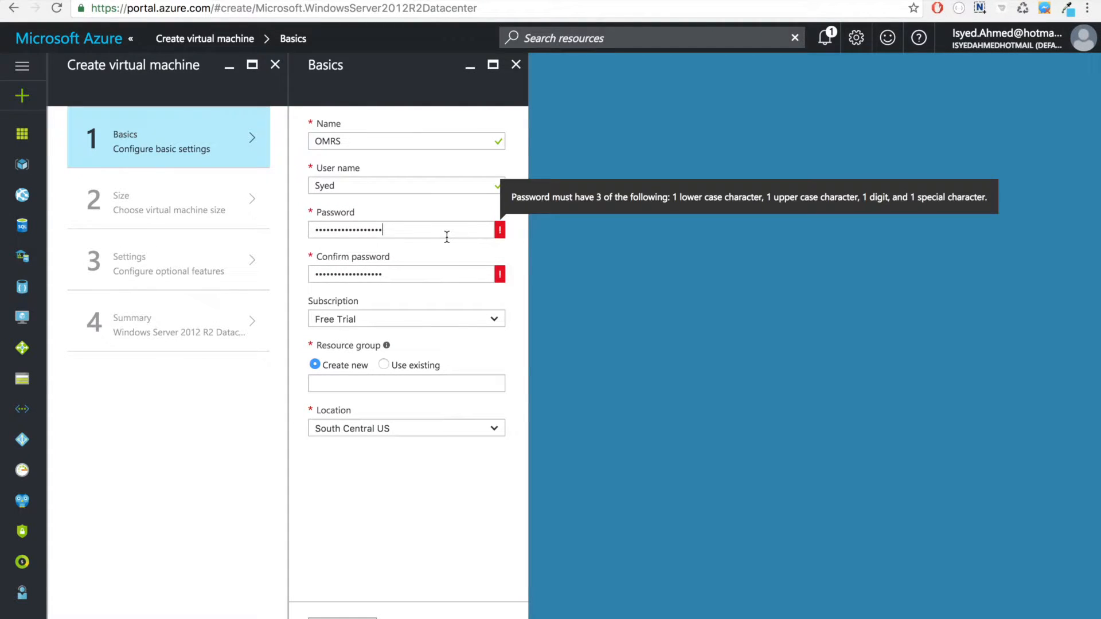
{"action": "type", "text": "••"}
{"action": "left_click", "coordinate": [450, 268]}
{"action": "type", "text": "••"}
{"action": "key", "text": "Tab"}
Set the location to Canada Central, name the new resource group OMRS, and confirm the basic settings
{"action": "left_click", "coordinate": [360, 380]}
{"action": "left_click", "coordinate": [424, 434]}
{"action": "scroll", "coordinate": [487, 496], "scroll_direction": "down", "scroll_amount": 1}
{"action": "scroll", "coordinate": [487, 499], "scroll_direction": "up", "scroll_amount": 5}
{"action": "scroll", "coordinate": [459, 487], "scroll_direction": "up", "scroll_amount": 1}
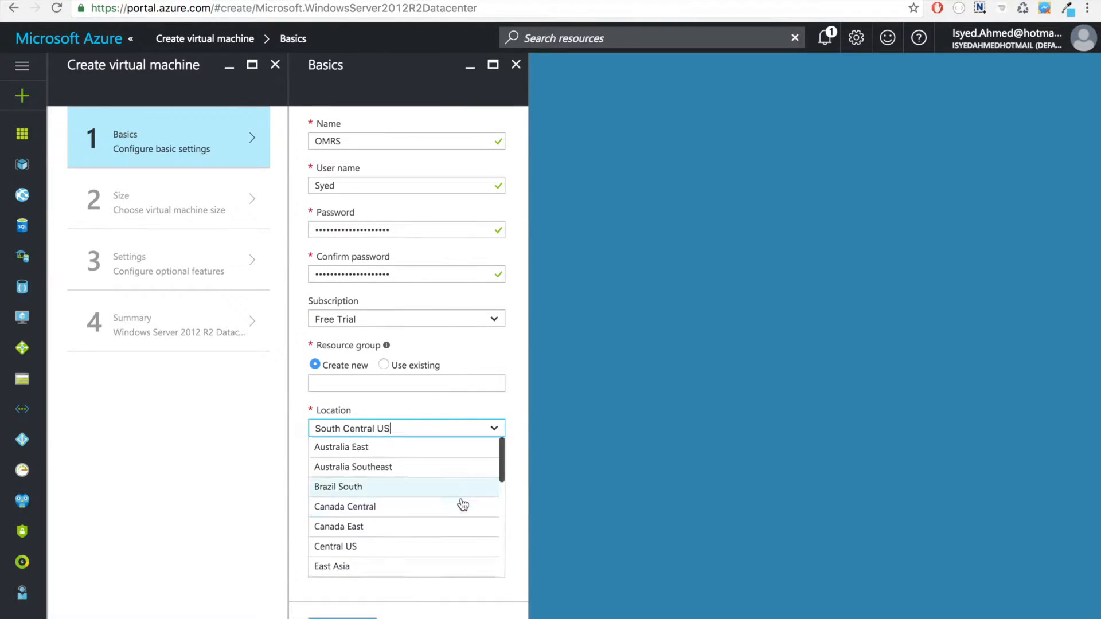
{"action": "left_click", "coordinate": [453, 506]}
{"action": "left_click", "coordinate": [403, 386]}
{"action": "type", "text": "OMRS"}
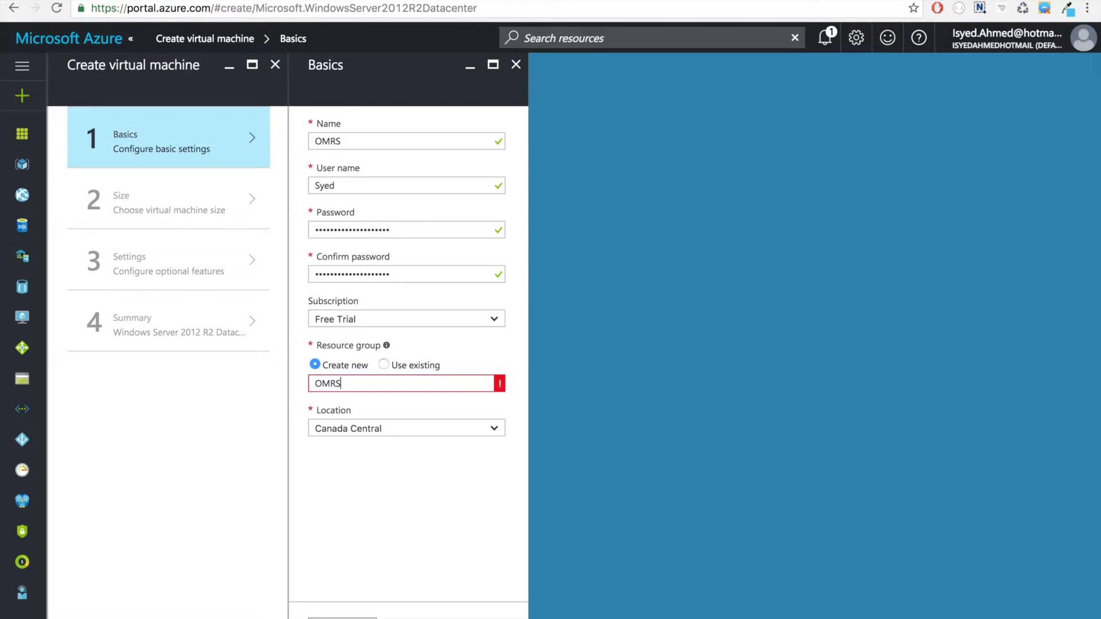
{"action": "left_click", "coordinate": [342, 618]}
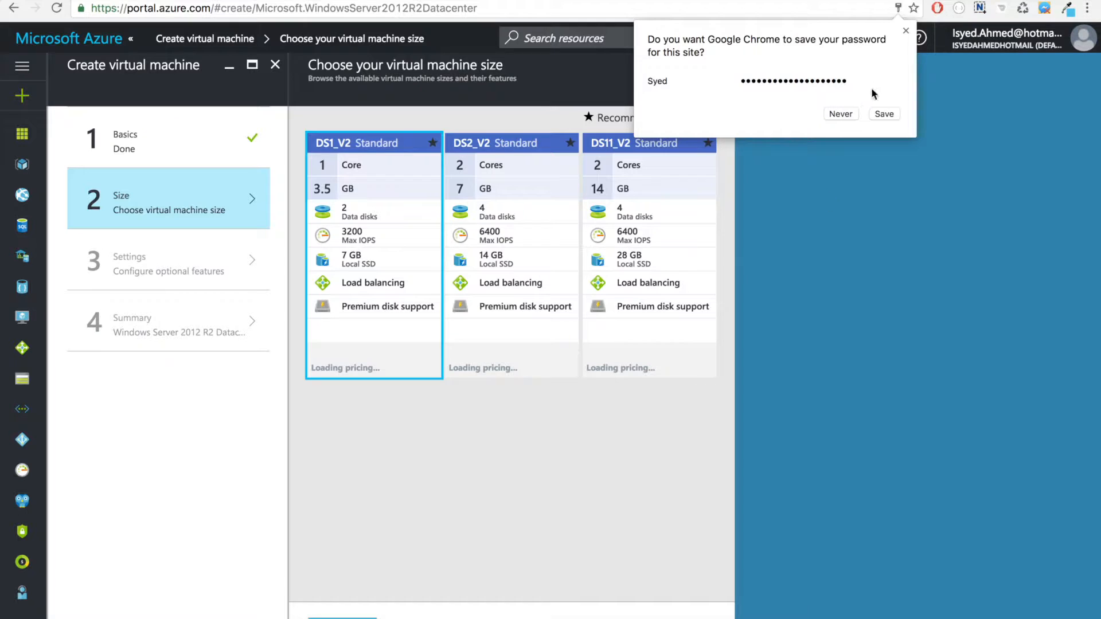
Save the login in the browser and confirm DS1_V2 Standard as the virtual machine size
{"action": "left_click", "coordinate": [885, 113]}
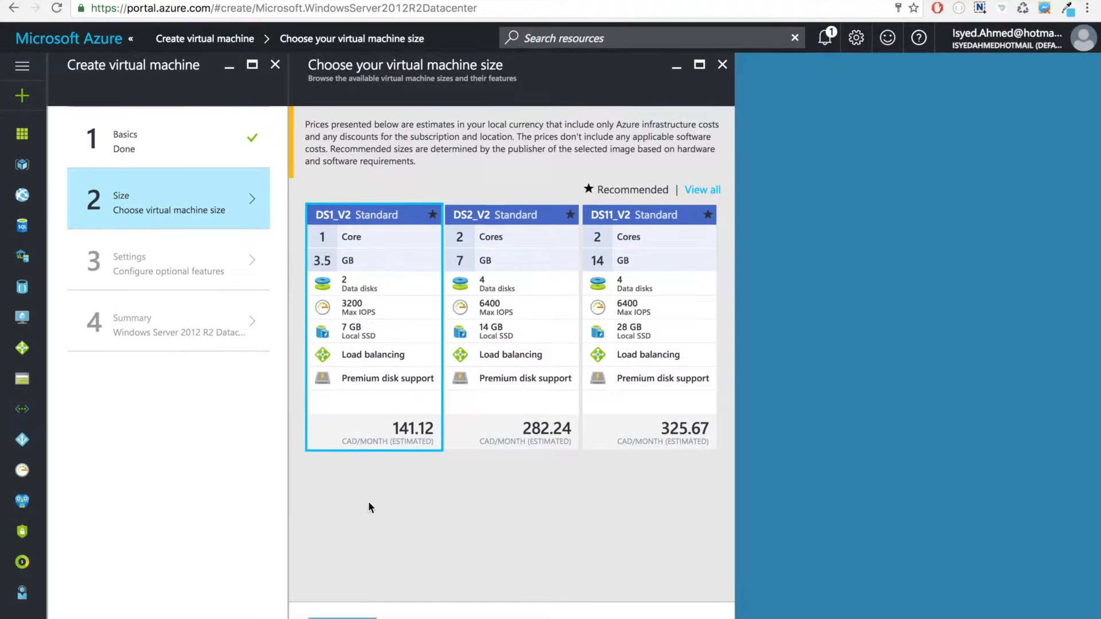
{"action": "left_click", "coordinate": [342, 614]}
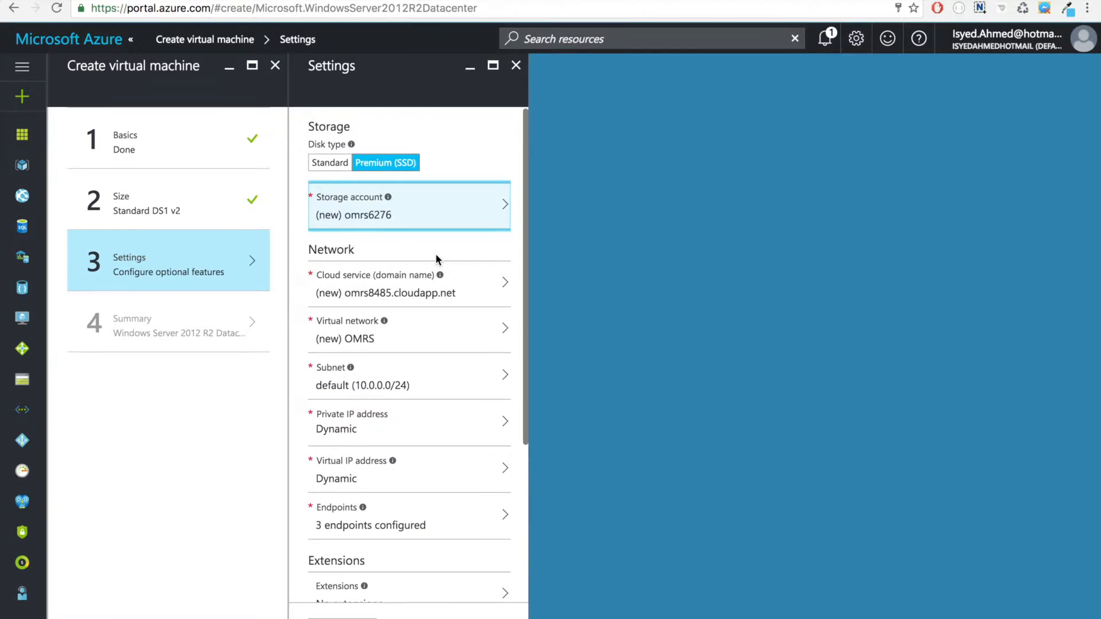
Accept the default optional settings and submit the virtual machine for deployment from its summary
{"action": "scroll", "coordinate": [436, 253], "scroll_direction": "down", "scroll_amount": 1}
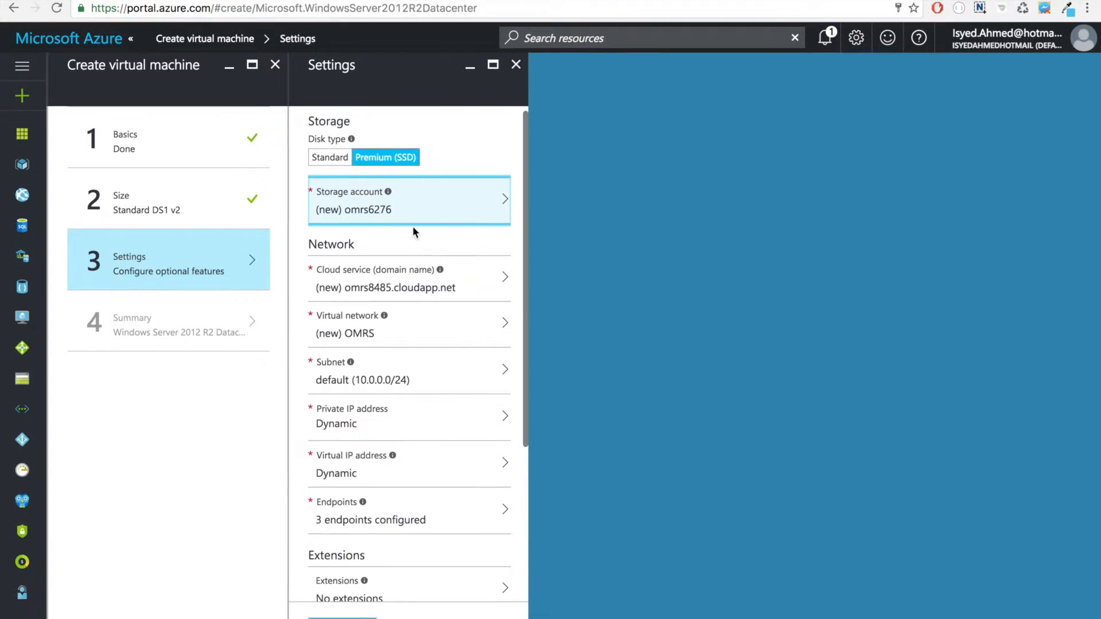
{"action": "scroll", "coordinate": [425, 365], "scroll_direction": "down", "scroll_amount": 4}
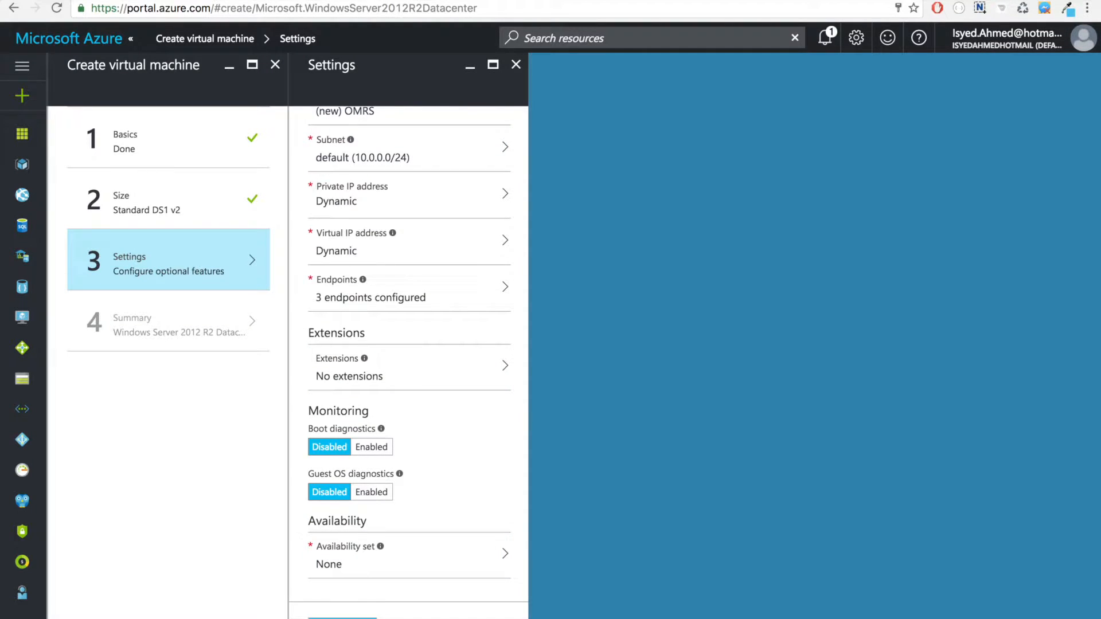
{"action": "left_click", "coordinate": [342, 618]}
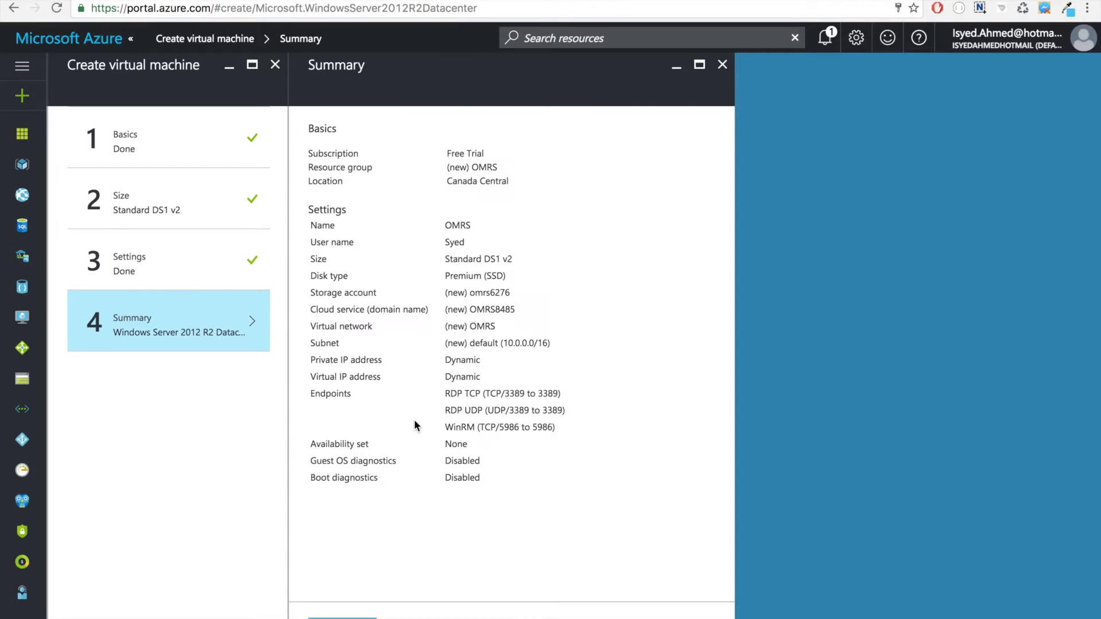
{"action": "left_click", "coordinate": [343, 617]}
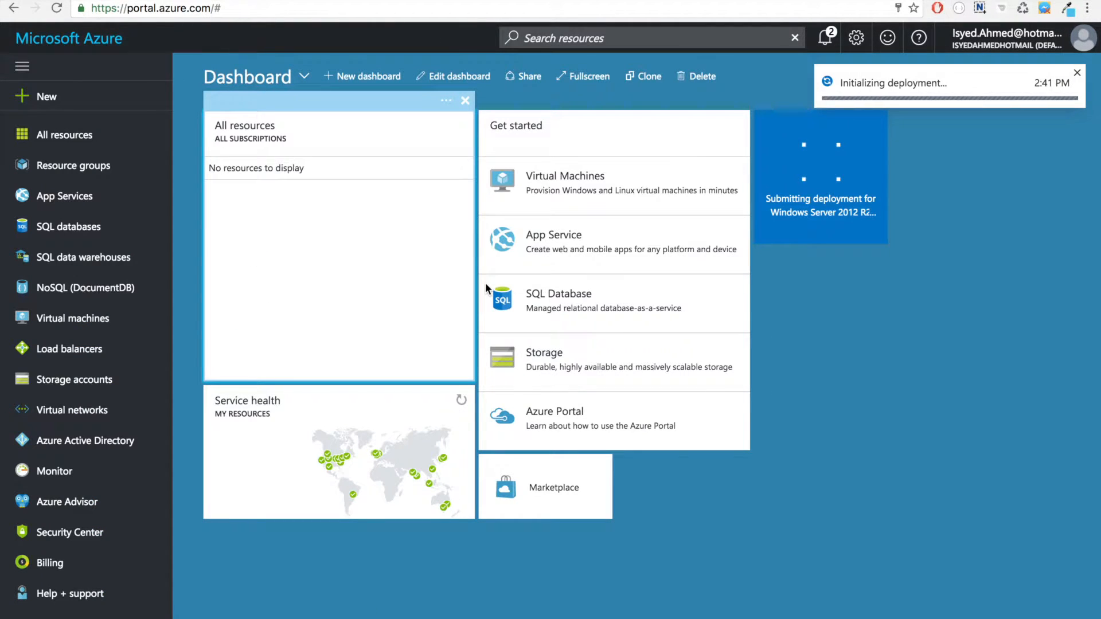
Open the submitted deployment and examine its summary, inputs and operation details
{"action": "left_click", "coordinate": [851, 201]}
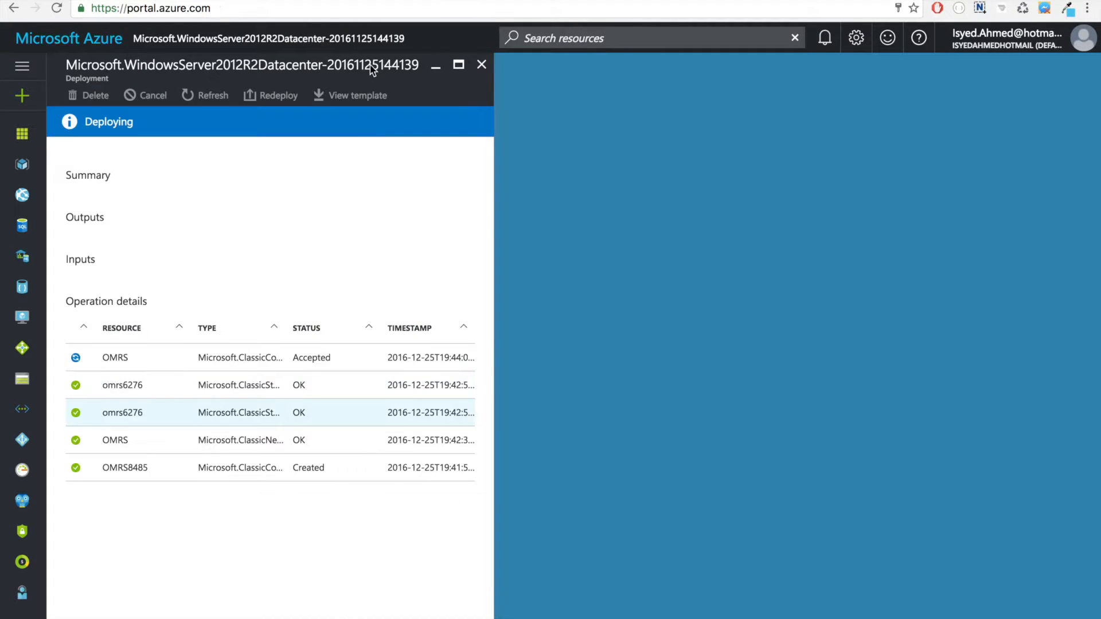
{"action": "scroll", "coordinate": [350, 305], "scroll_direction": "down", "scroll_amount": 1}
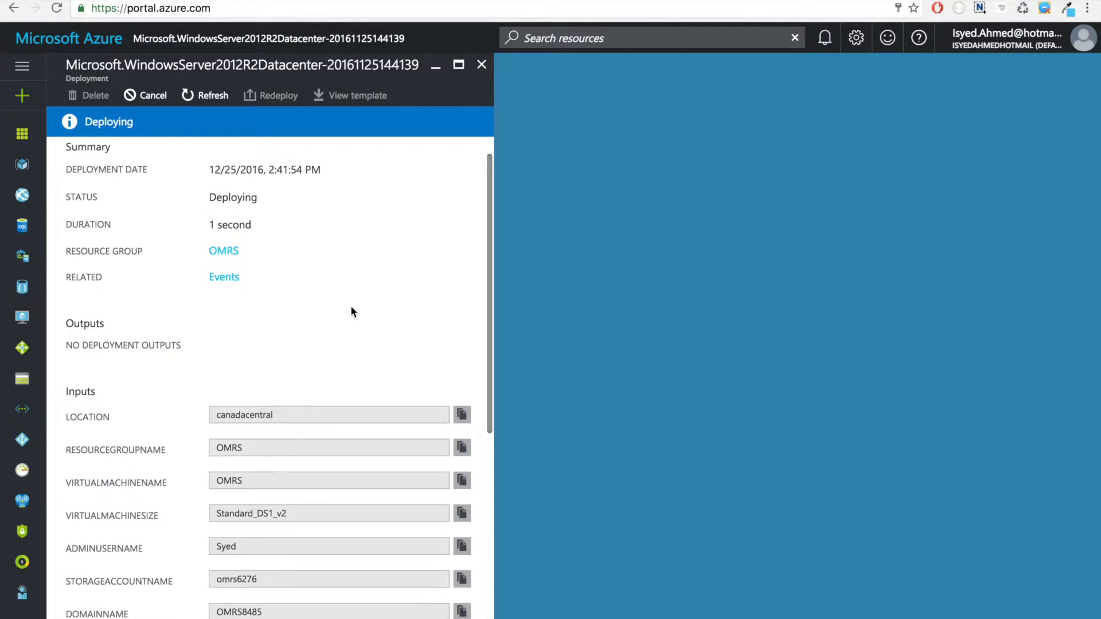
{"action": "scroll", "coordinate": [351, 311], "scroll_direction": "up", "scroll_amount": 1}
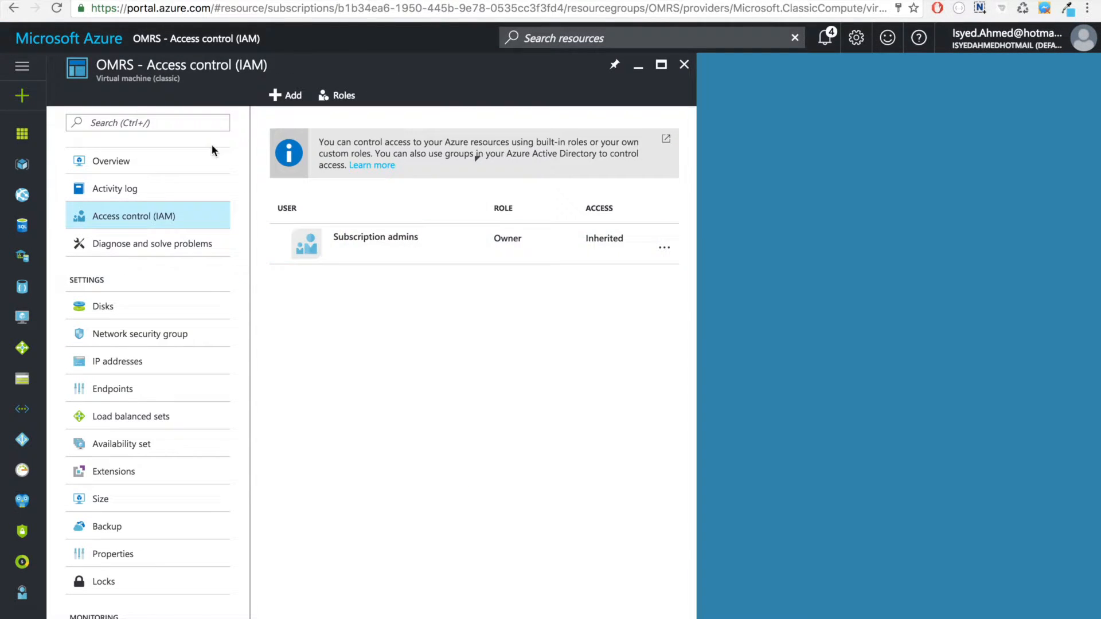
View the OMRS virtual machine's overview and return to its access control settings
{"action": "left_click", "coordinate": [209, 154]}
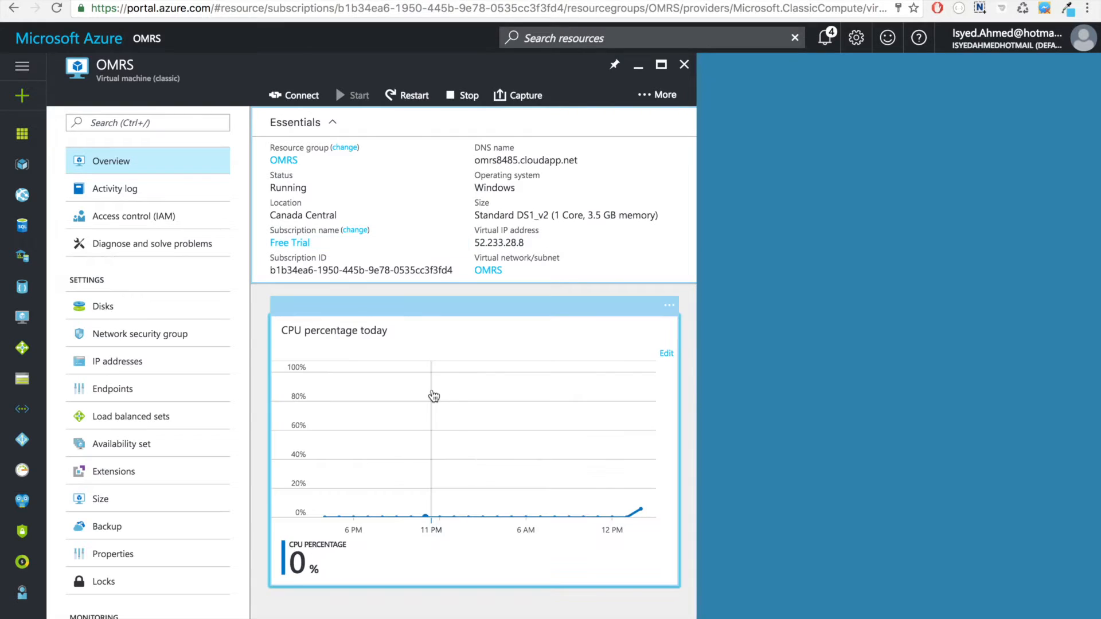
{"action": "left_click", "coordinate": [207, 219]}
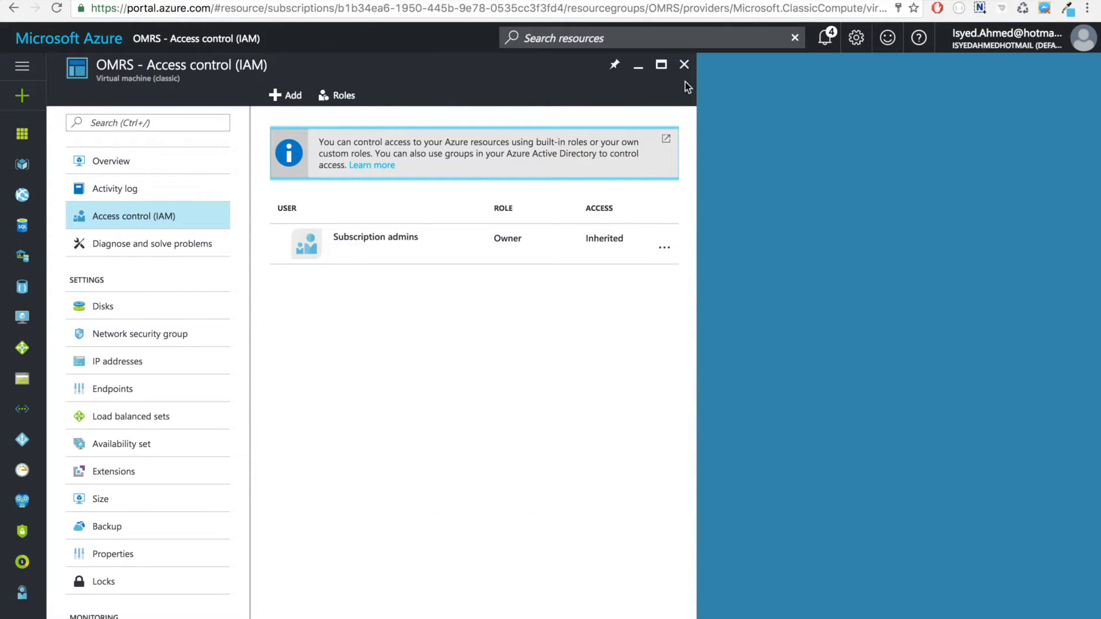
{"action": "left_click", "coordinate": [599, 294]}
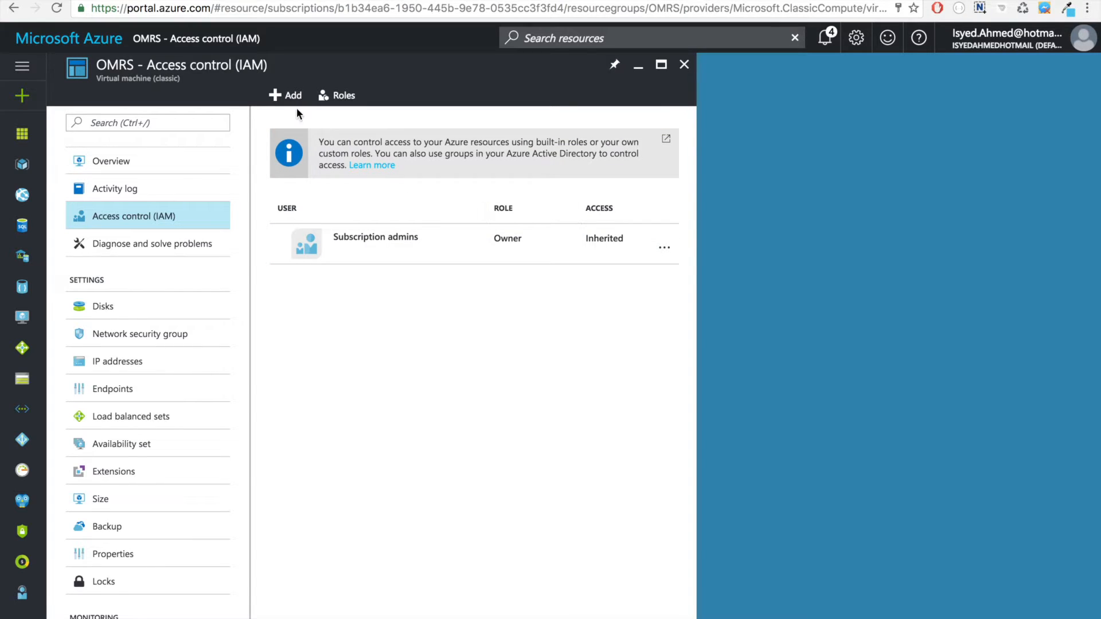
Grant the listed user account the Owner role on the OMRS virtual machine
{"action": "left_click", "coordinate": [282, 95]}
{"action": "left_click", "coordinate": [910, 148]}
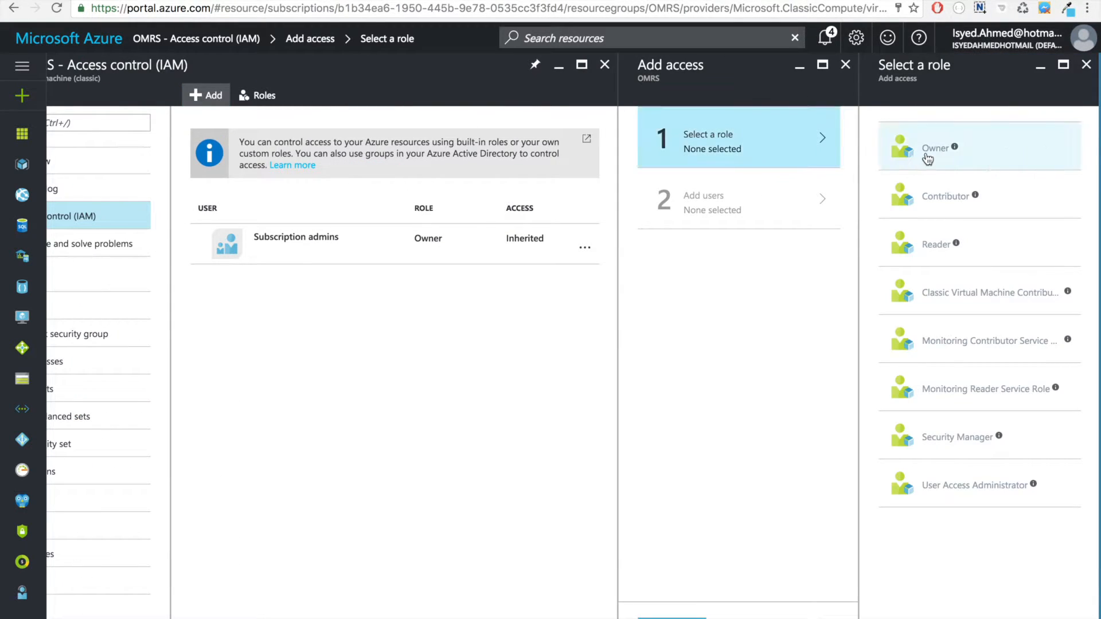
{"action": "left_click", "coordinate": [785, 214]}
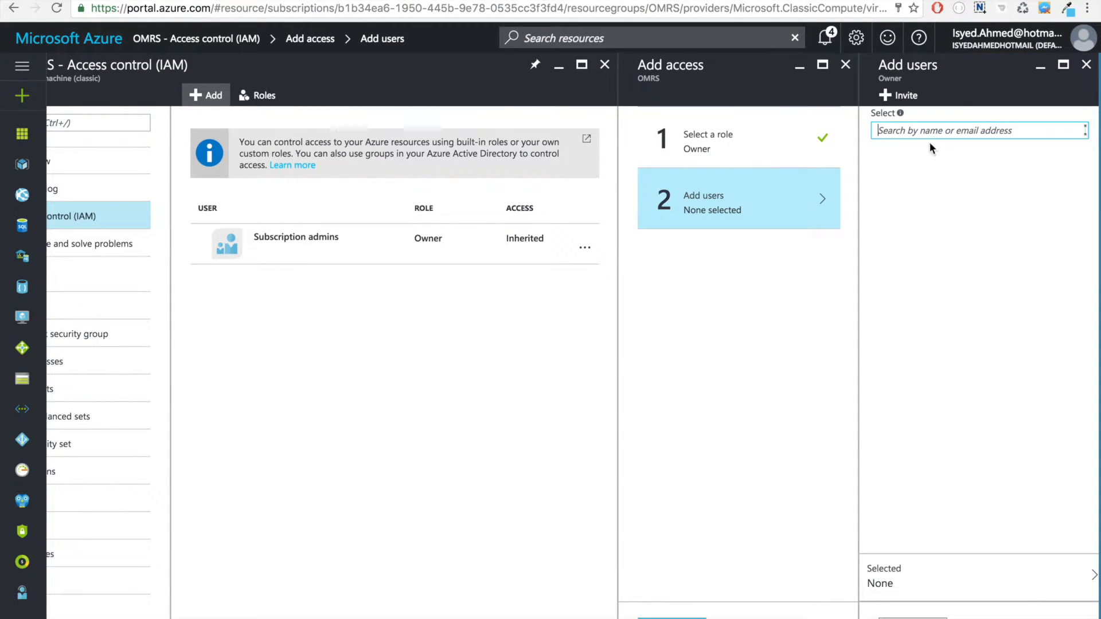
{"action": "left_click", "coordinate": [922, 183]}
{"action": "left_click", "coordinate": [913, 618]}
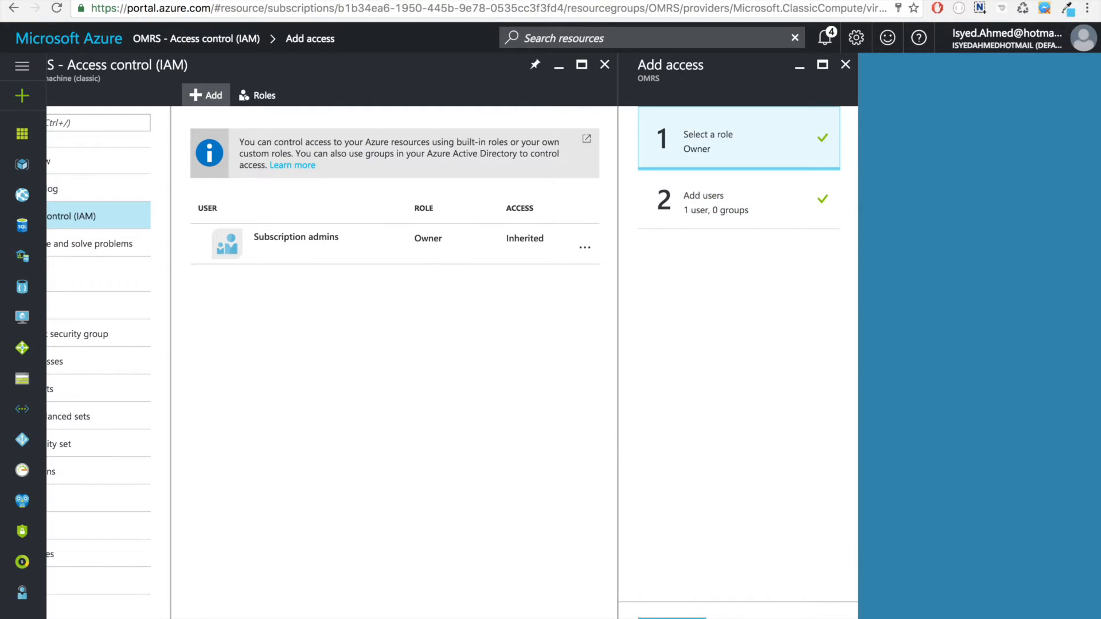
{"action": "left_click", "coordinate": [671, 617]}
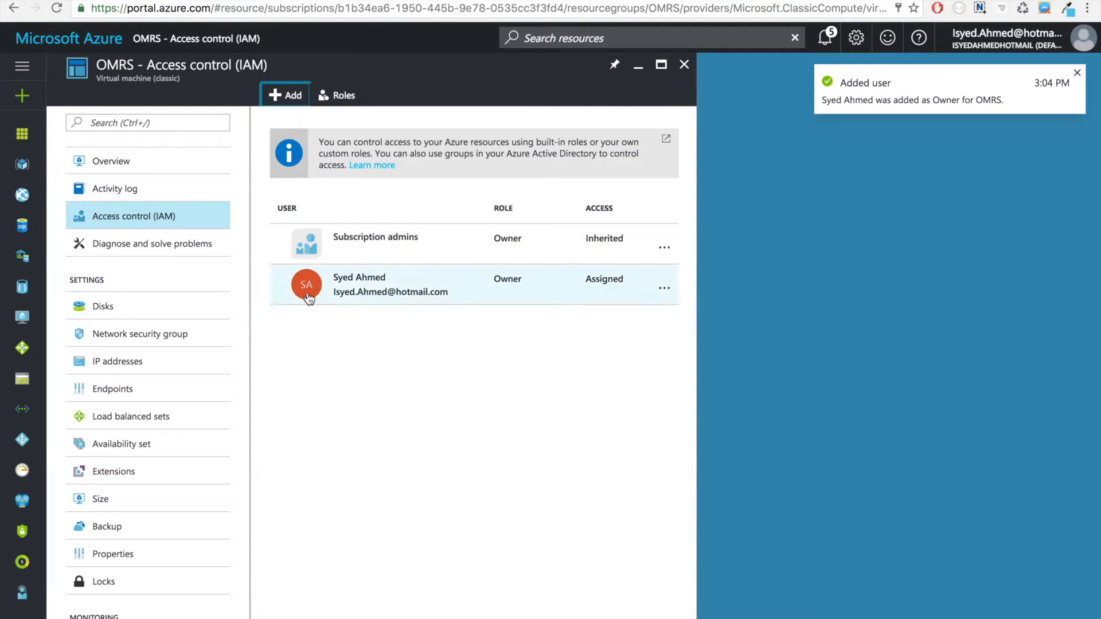
Start a connection to OMRS from its overview and open the remote desktop session
{"action": "left_click", "coordinate": [163, 164]}
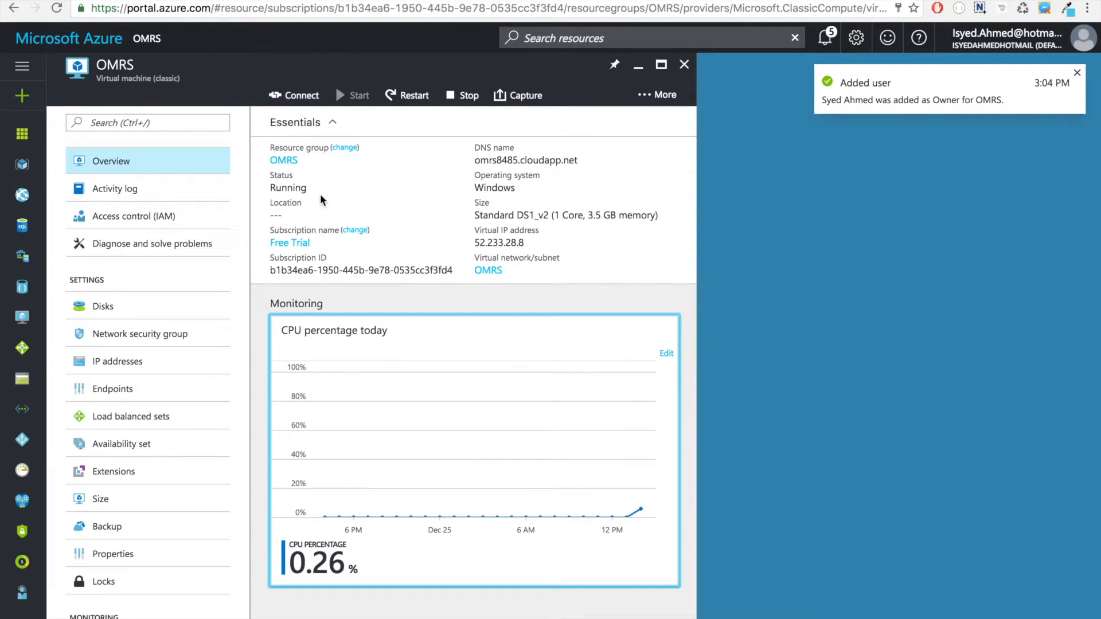
{"action": "left_click", "coordinate": [300, 96]}
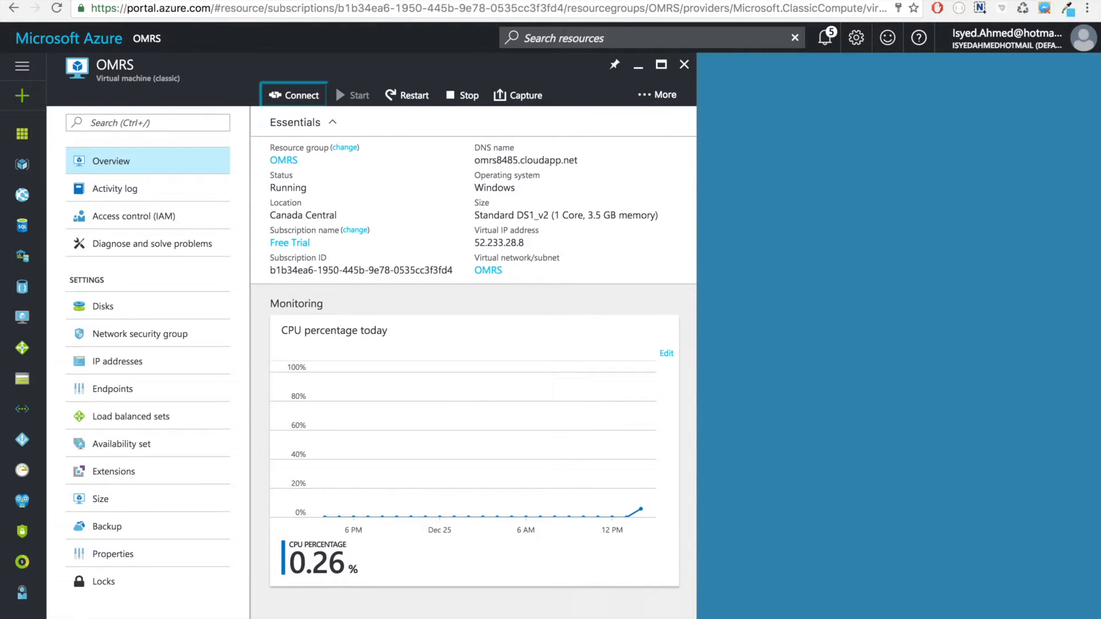
{"action": "key", "text": "ctrl+Left"}
{"action": "left_click", "coordinate": [273, 215]}
{"action": "double_click", "coordinate": [273, 216]}
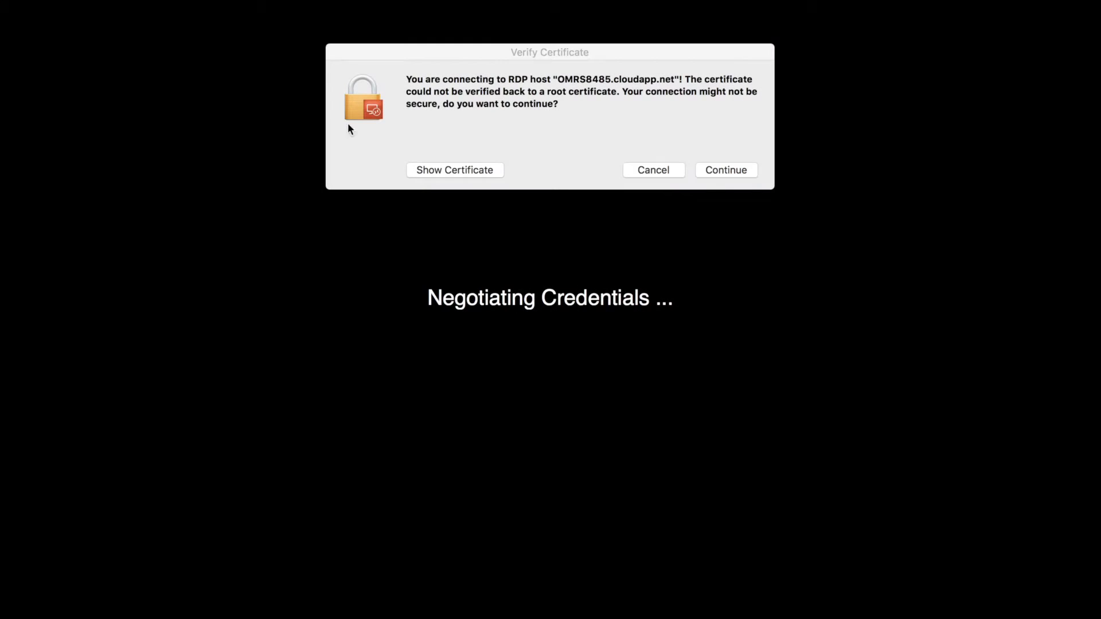
Accept the unverified certificate and sign in to the remote server with the account's user name and password
{"action": "left_click", "coordinate": [746, 168]}
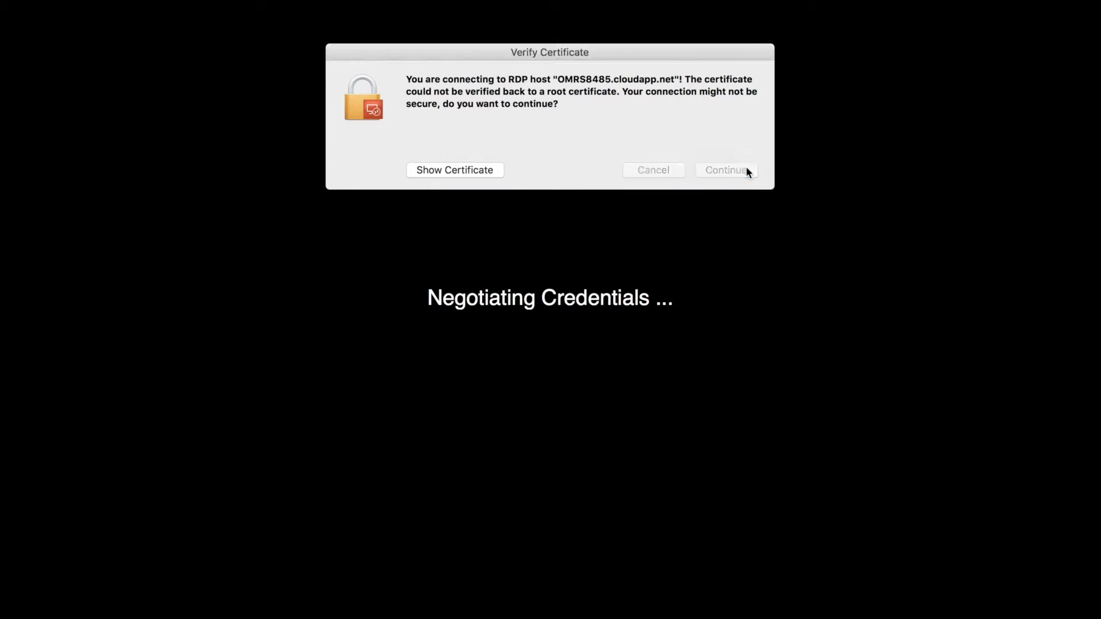
{"action": "mouse_move", "coordinate": [572, 11]}
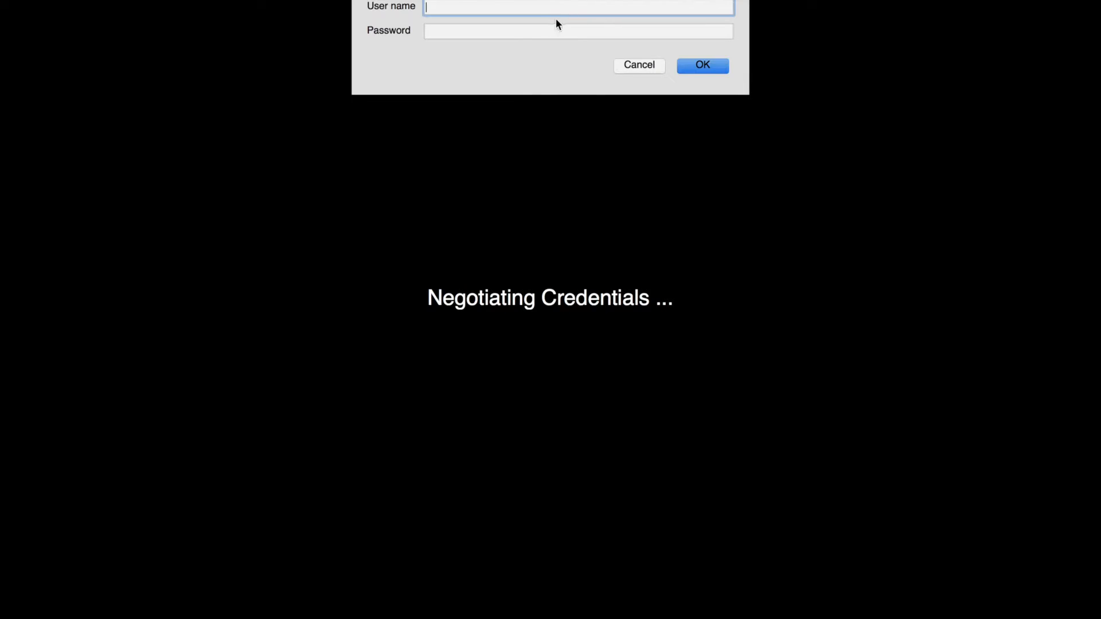
{"action": "type", "text": "Syed"}
{"action": "key", "text": "Tab"}
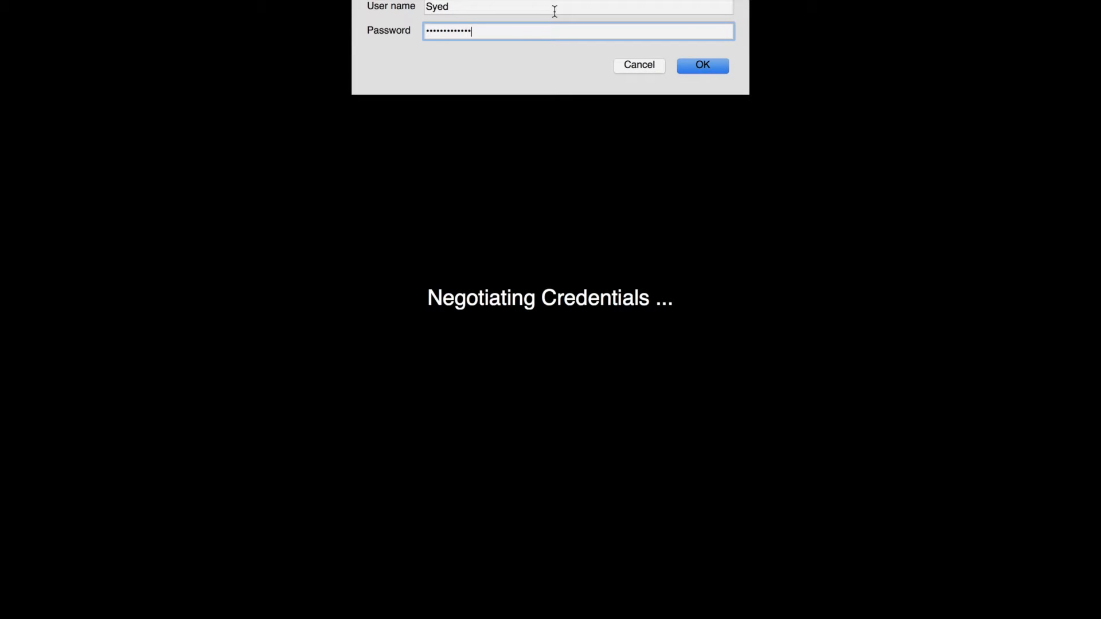
{"action": "key", "text": "Return"}
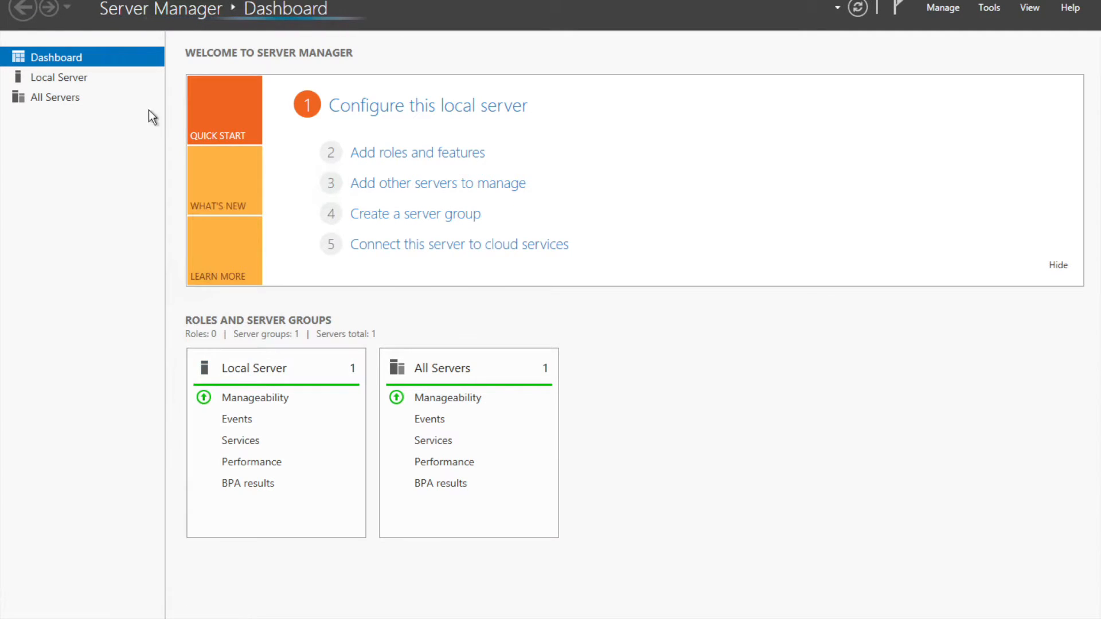
Turn off IE Enhanced Security Configuration for both Administrators and Users on the local server, and close Server Manager
{"action": "left_click", "coordinate": [77, 78]}
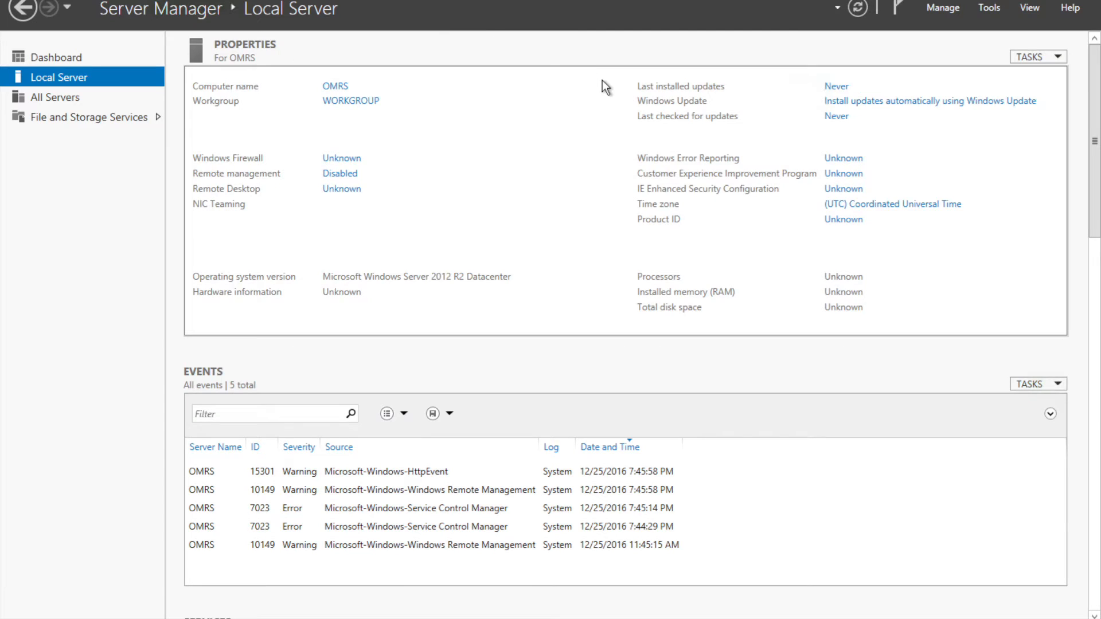
{"action": "left_click", "coordinate": [830, 191]}
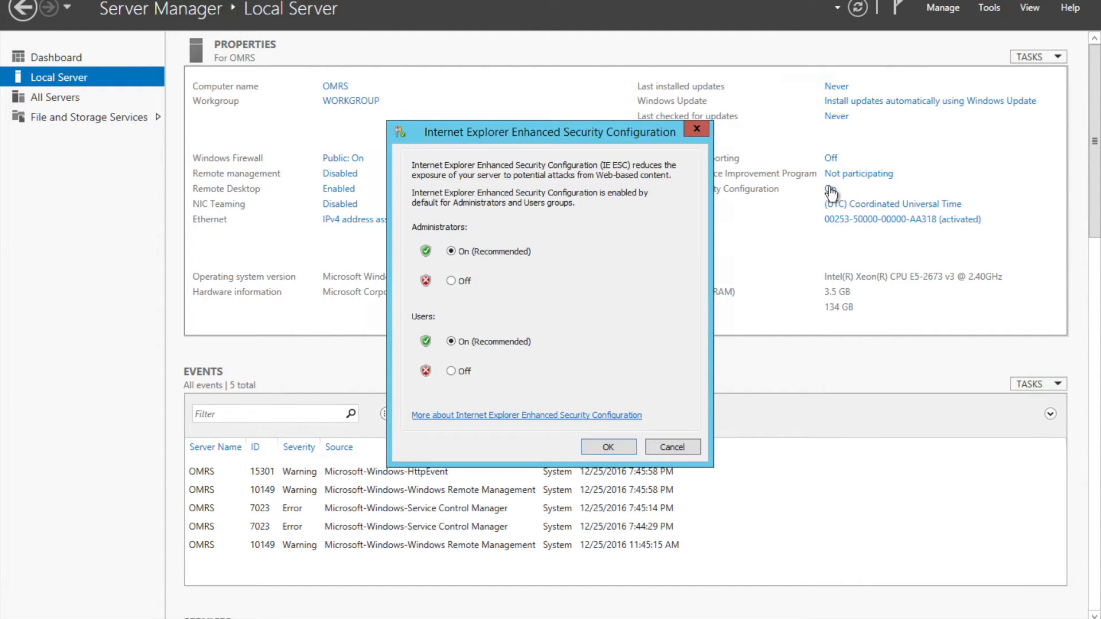
{"action": "left_click", "coordinate": [452, 281]}
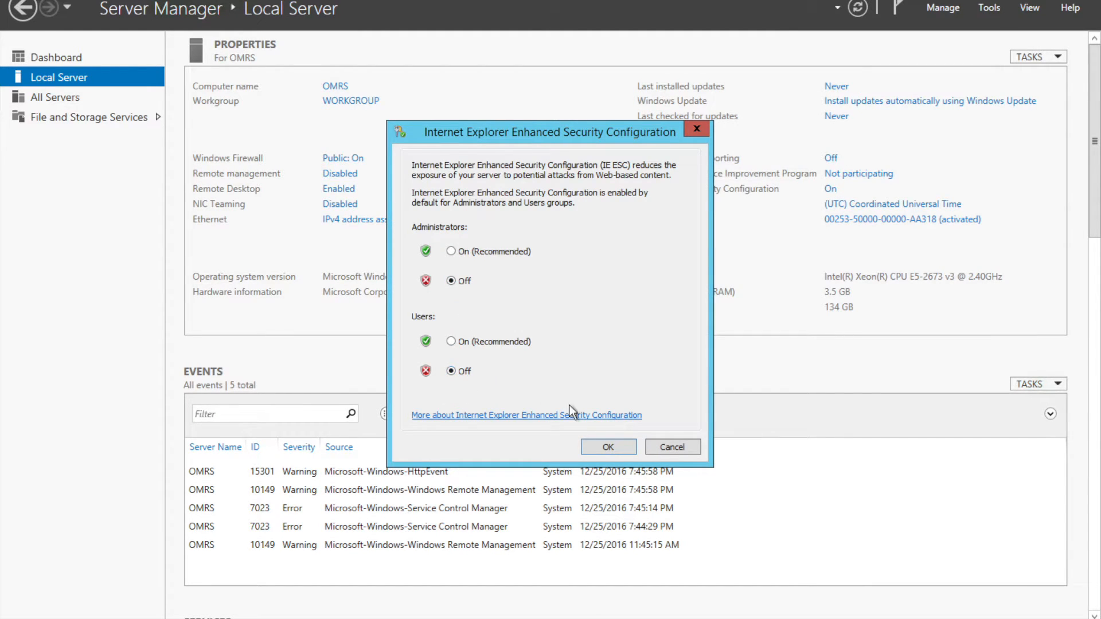
{"action": "left_click", "coordinate": [608, 447]}
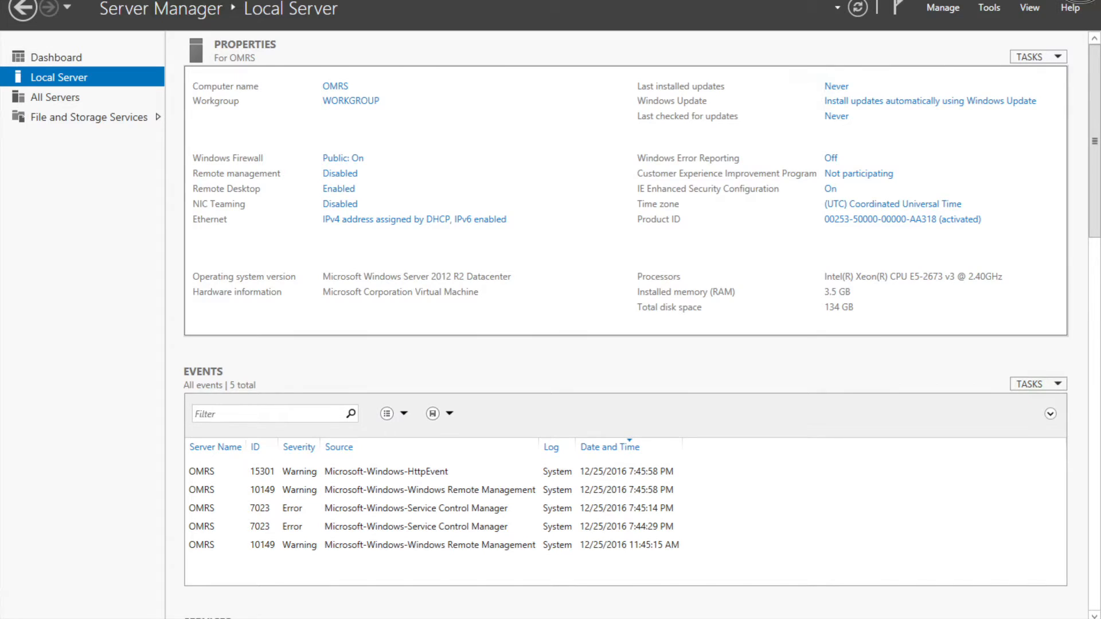
{"action": "left_click", "coordinate": [1080, 2]}
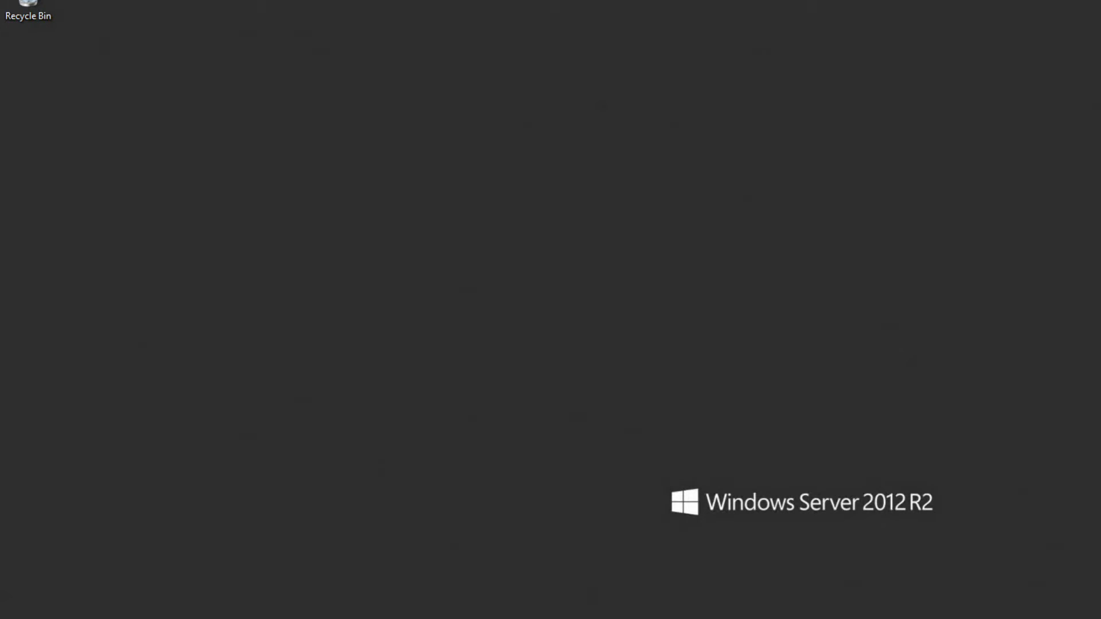
Open Internet Explorer and search the web for "jdk download"
{"action": "key", "text": "super"}
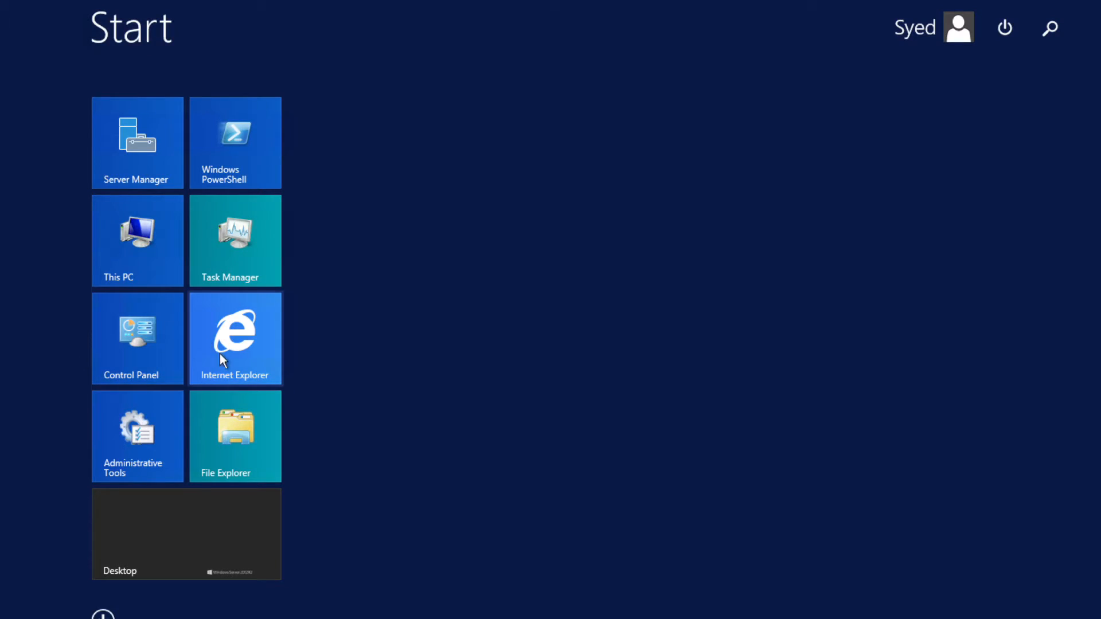
{"action": "left_click", "coordinate": [219, 353]}
{"action": "left_click", "coordinate": [274, 25]}
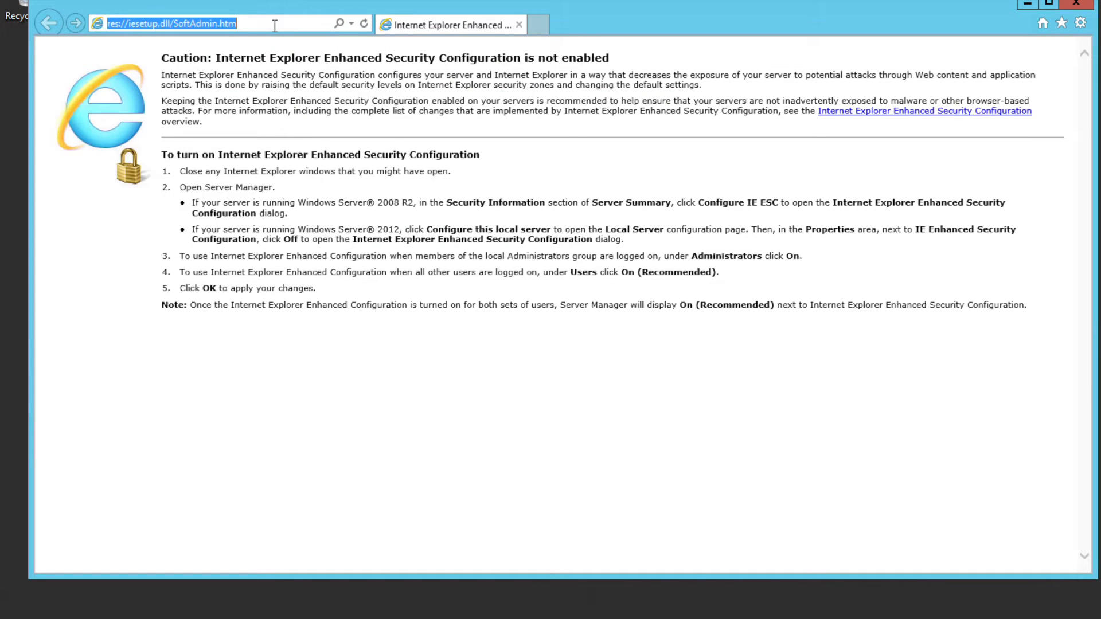
{"action": "type", "text": "jdk downl"}
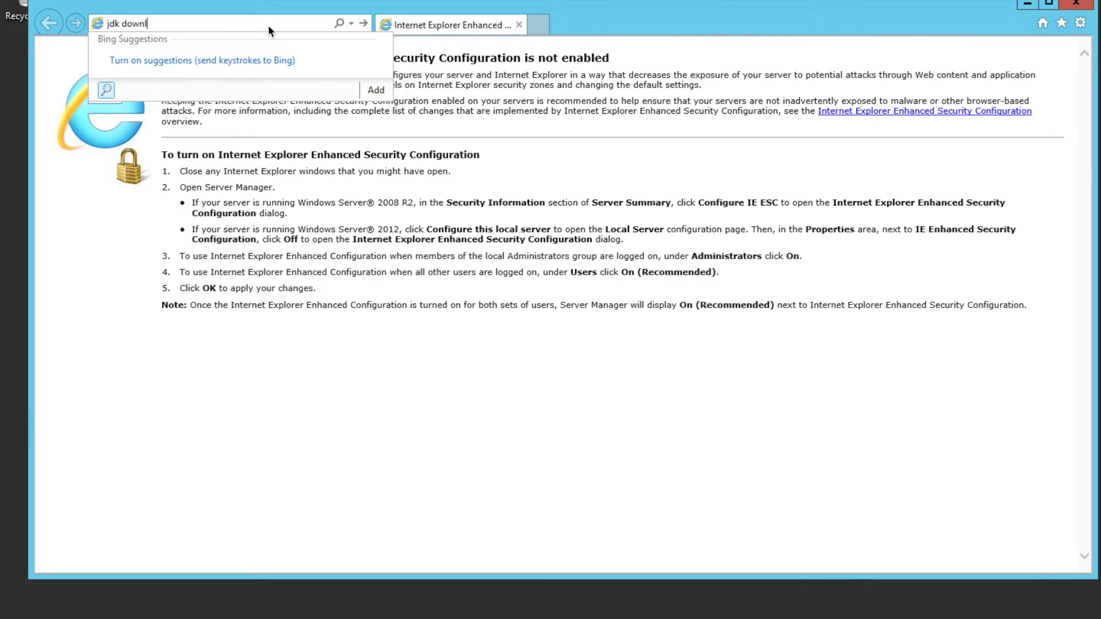
{"action": "type", "text": "oad"}
{"action": "key", "text": "Return"}
Open Oracle's Java SE Downloads page from the search results and go to the JDK download page
{"action": "left_click", "coordinate": [221, 181]}
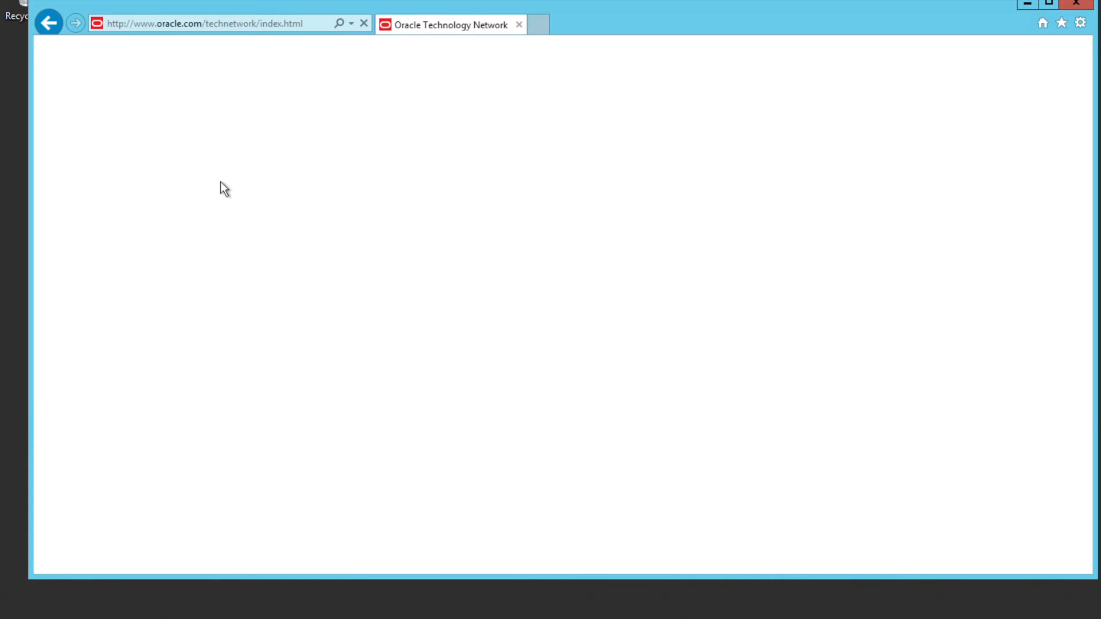
{"action": "left_click", "coordinate": [50, 31]}
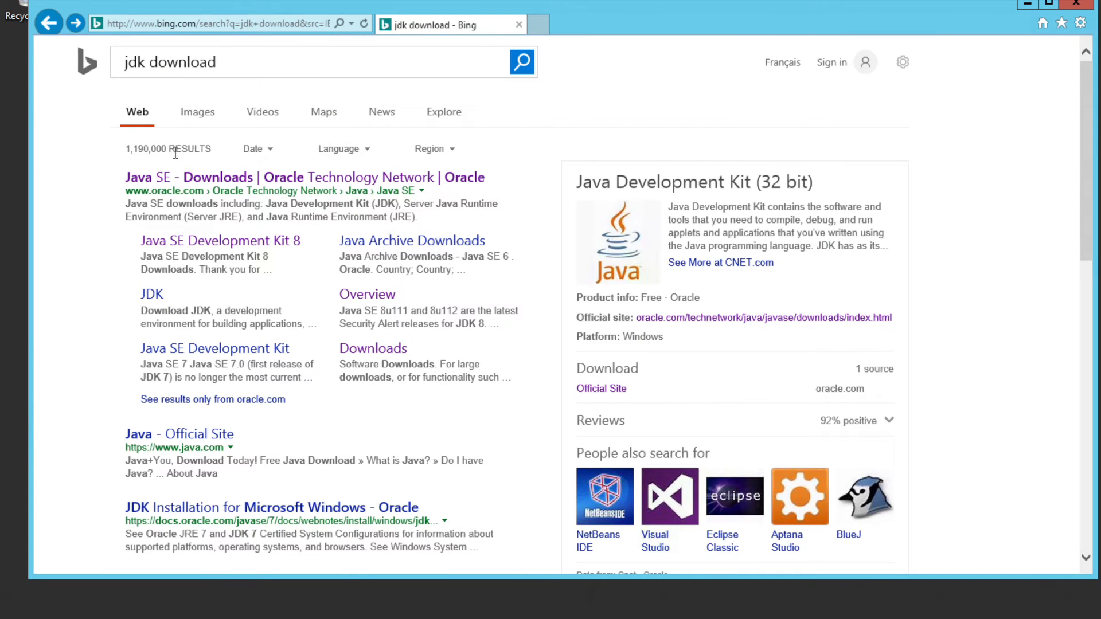
{"action": "left_click", "coordinate": [189, 183]}
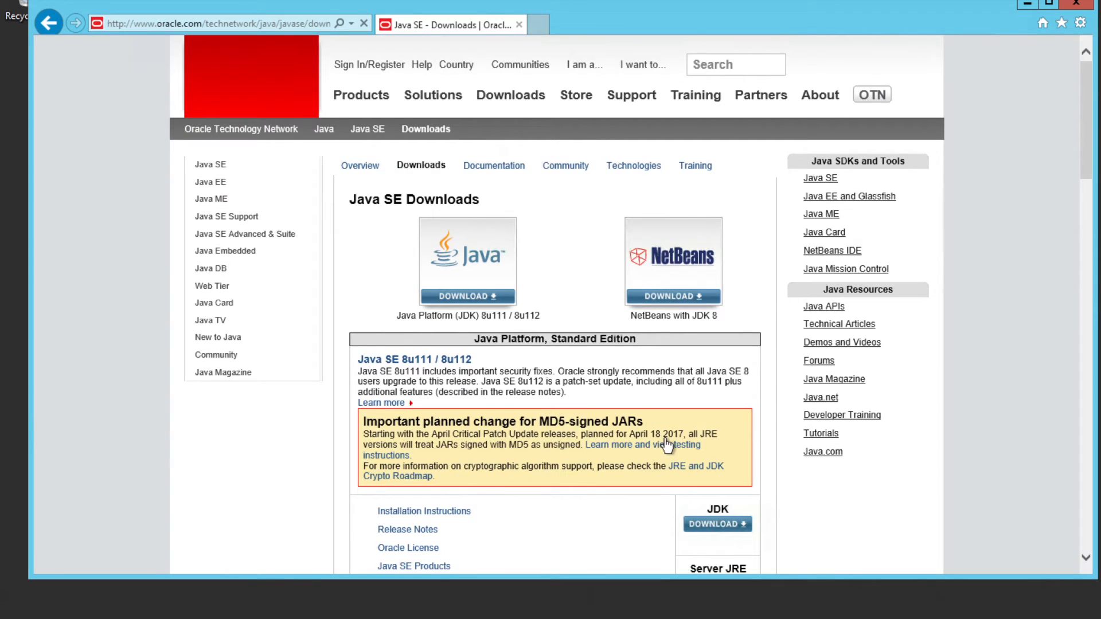
{"action": "scroll", "coordinate": [669, 446], "scroll_direction": "down", "scroll_amount": 3}
{"action": "left_click", "coordinate": [720, 341]}
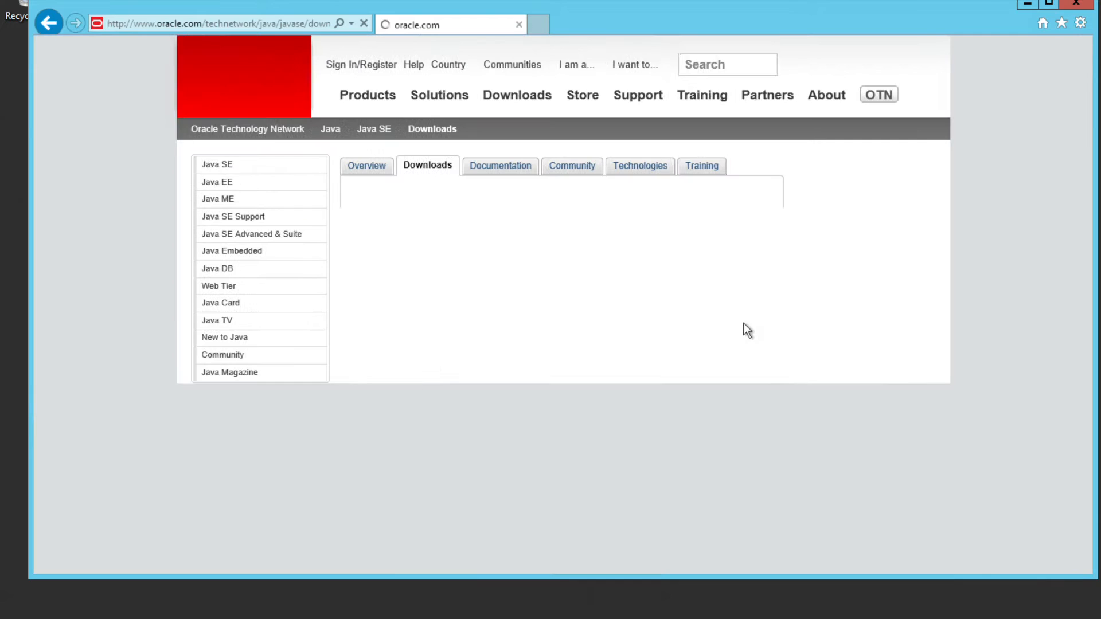
Accept the Java SE Development Kit 8u111 license, download jdk-8u111-windows-x64.exe, and finish its installation
{"action": "scroll", "coordinate": [426, 428], "scroll_direction": "down", "scroll_amount": 5}
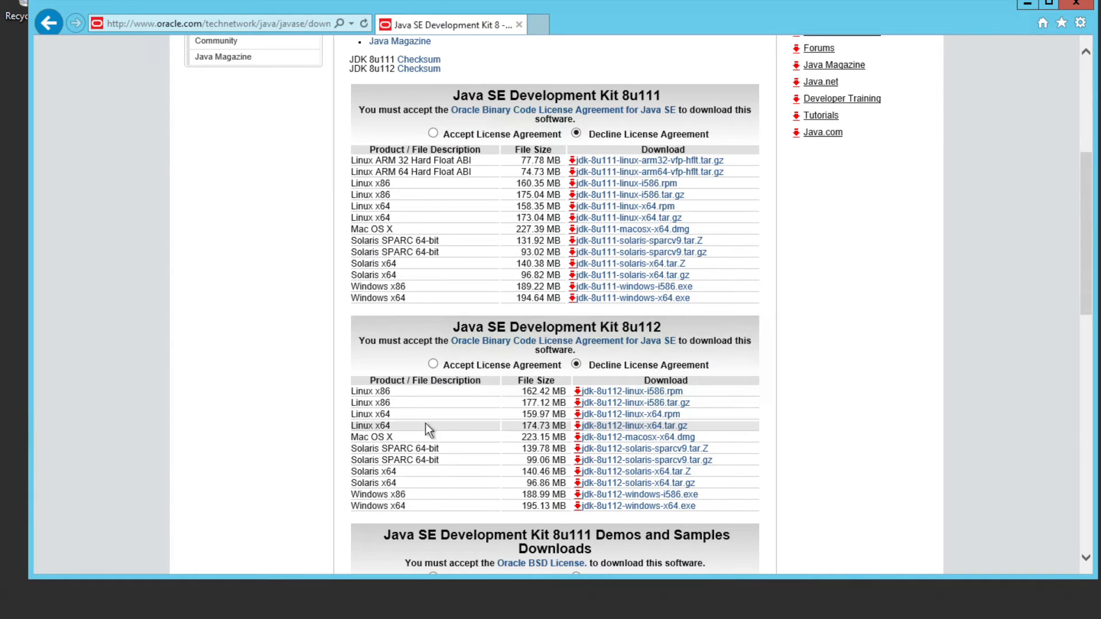
{"action": "left_click", "coordinate": [433, 133]}
{"action": "left_click", "coordinate": [636, 301]}
{"action": "left_click", "coordinate": [773, 562]}
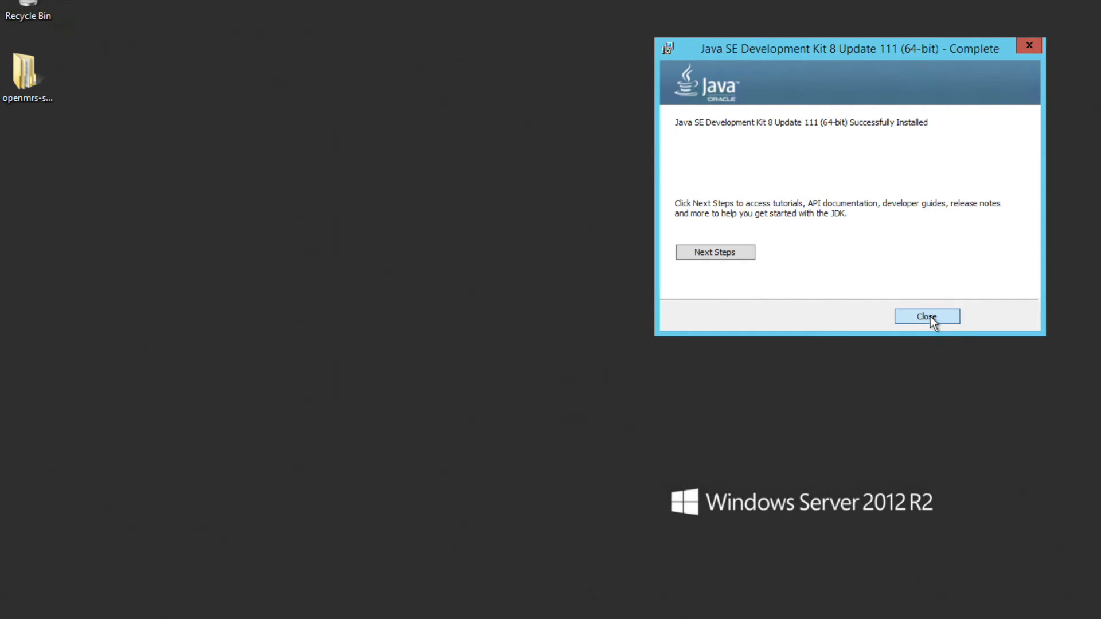
{"action": "left_click", "coordinate": [930, 315]}
In the openmrs-standalone-2.0.1 folder, set Java(TM) Platform SE binary as the default app for .jar files using openmrs-standalone.jar
{"action": "double_click", "coordinate": [25, 86]}
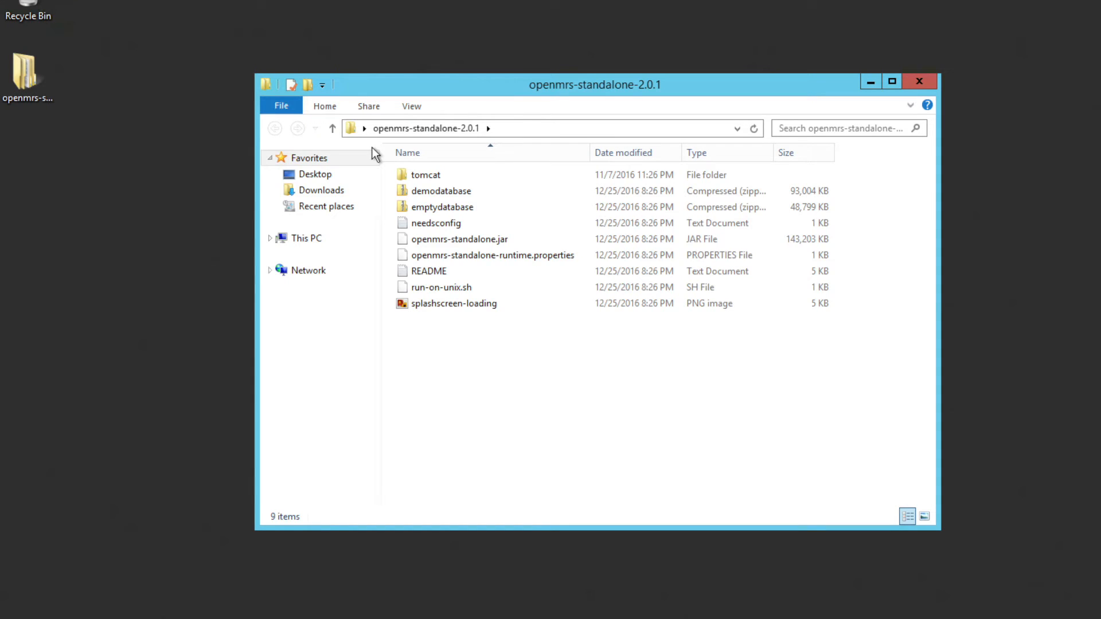
{"action": "left_click", "coordinate": [459, 236]}
{"action": "right_click", "coordinate": [459, 235]}
{"action": "left_click", "coordinate": [462, 263]}
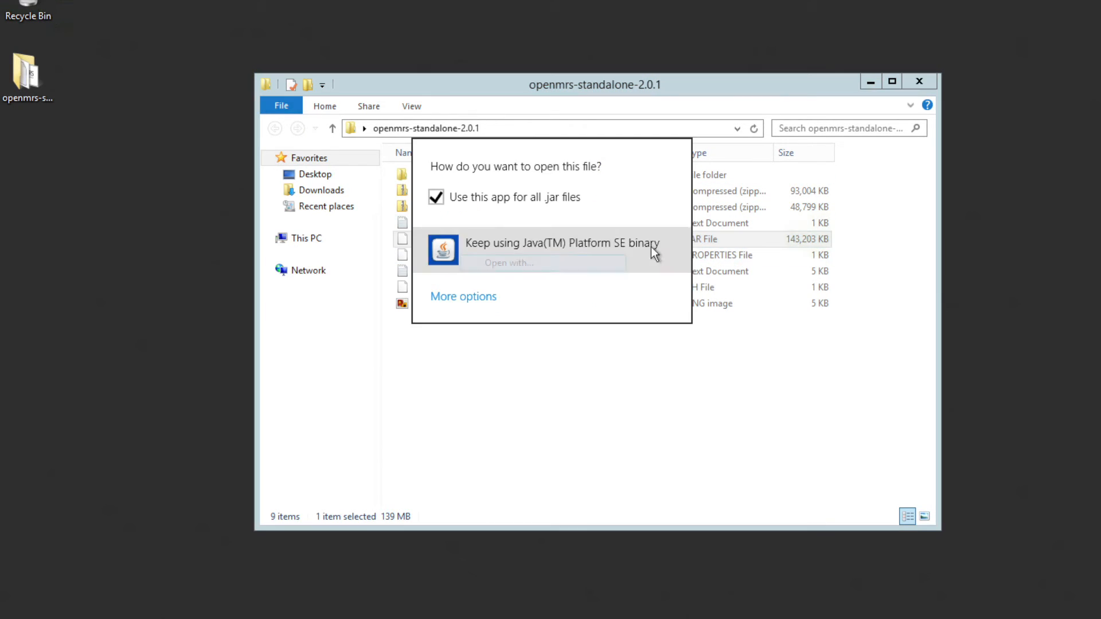
{"action": "left_click", "coordinate": [557, 247]}
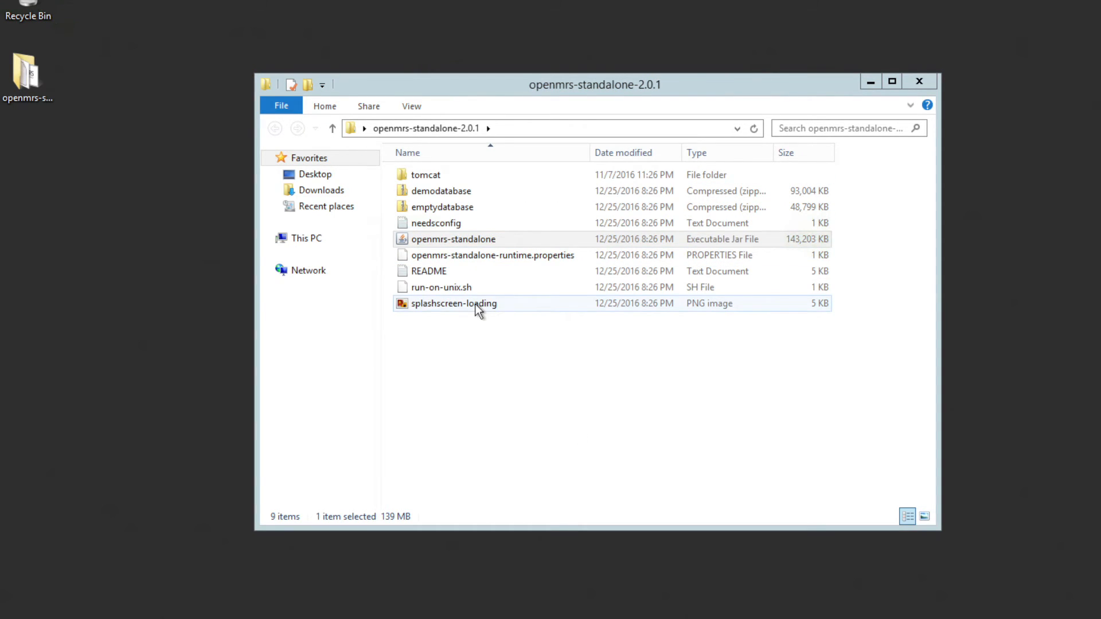
Launch openmrs-standalone, close the folder window, and configure the OpenMRS installation in Demonstration mode
{"action": "double_click", "coordinate": [521, 238]}
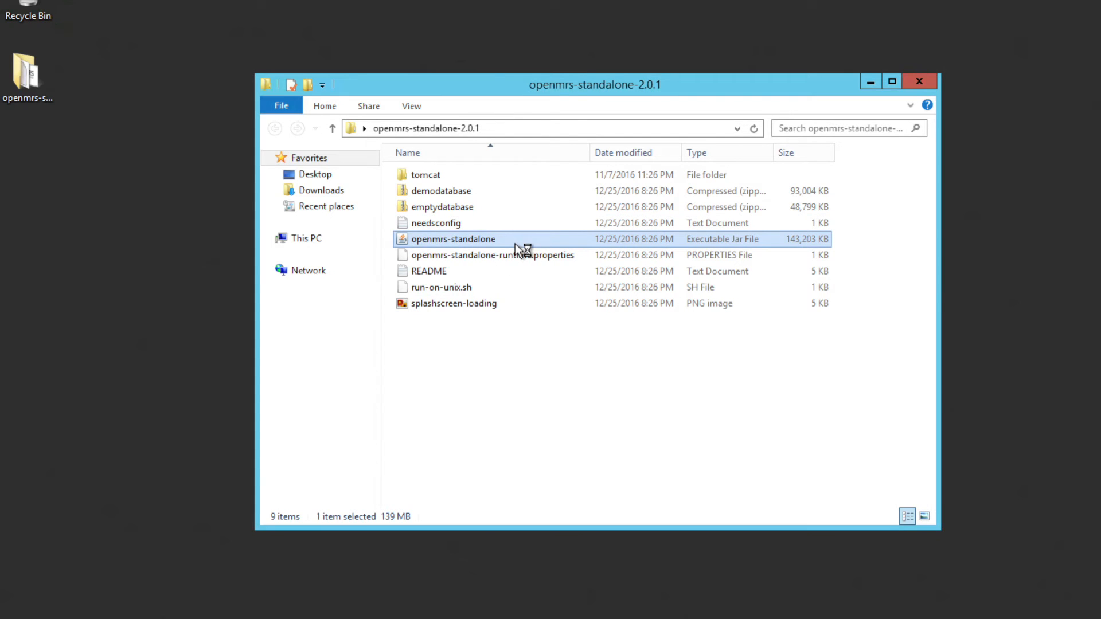
{"action": "left_click_drag", "start_coordinate": [645, 75], "coordinate": [504, 128]}
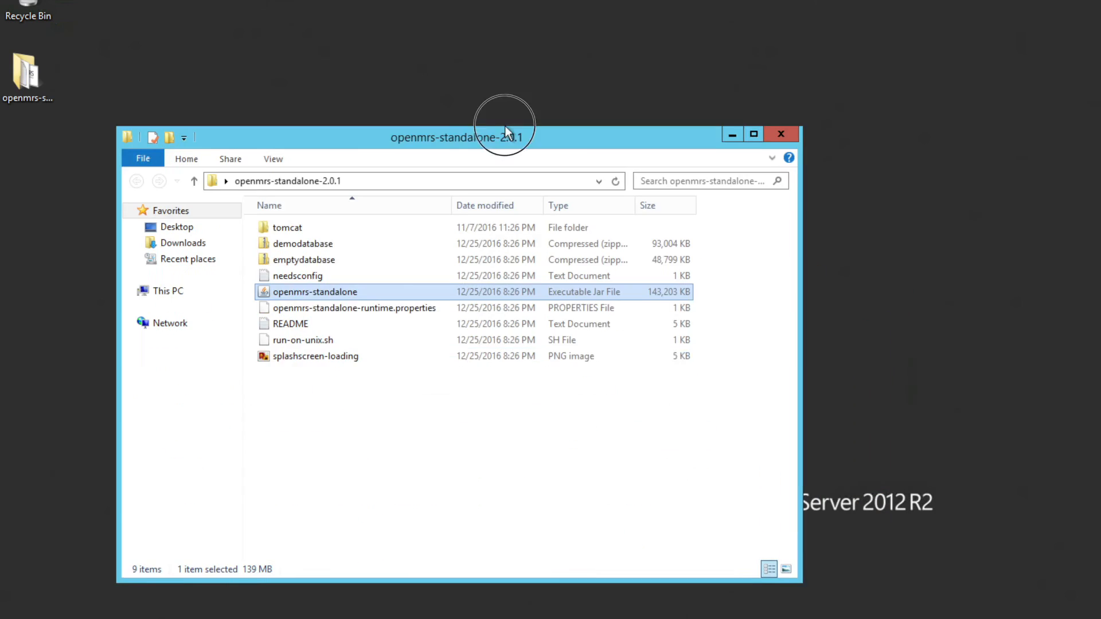
{"action": "left_click", "coordinate": [780, 133]}
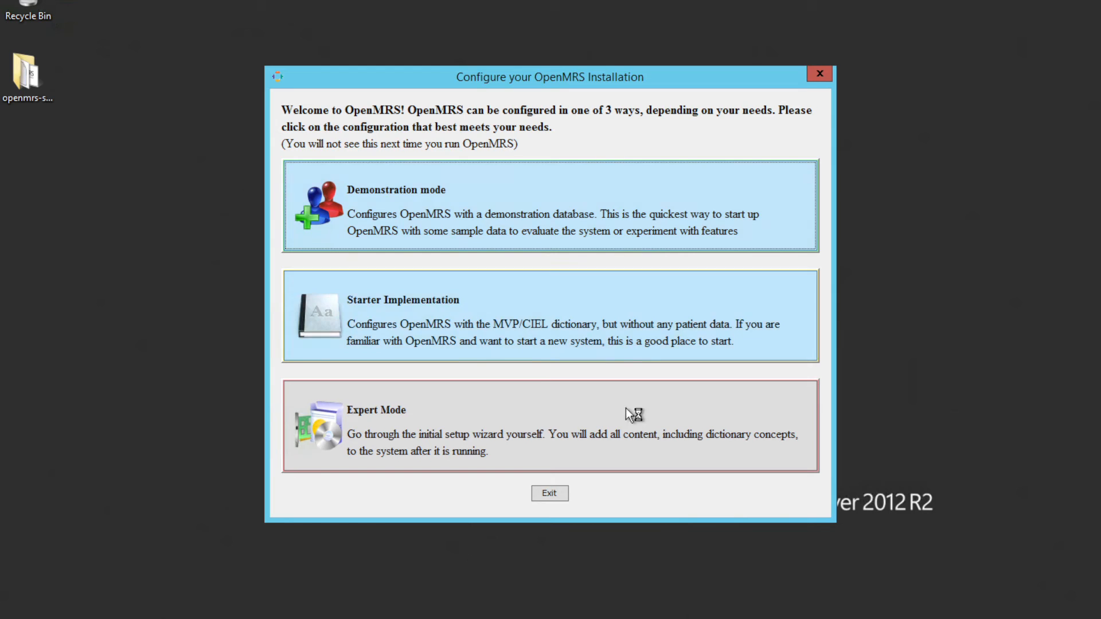
{"action": "left_click", "coordinate": [569, 237]}
Move the OpenMRS Standalone window to a clear area of the desktop and make its log area taller
{"action": "left_click_drag", "start_coordinate": [611, 199], "coordinate": [872, 29]}
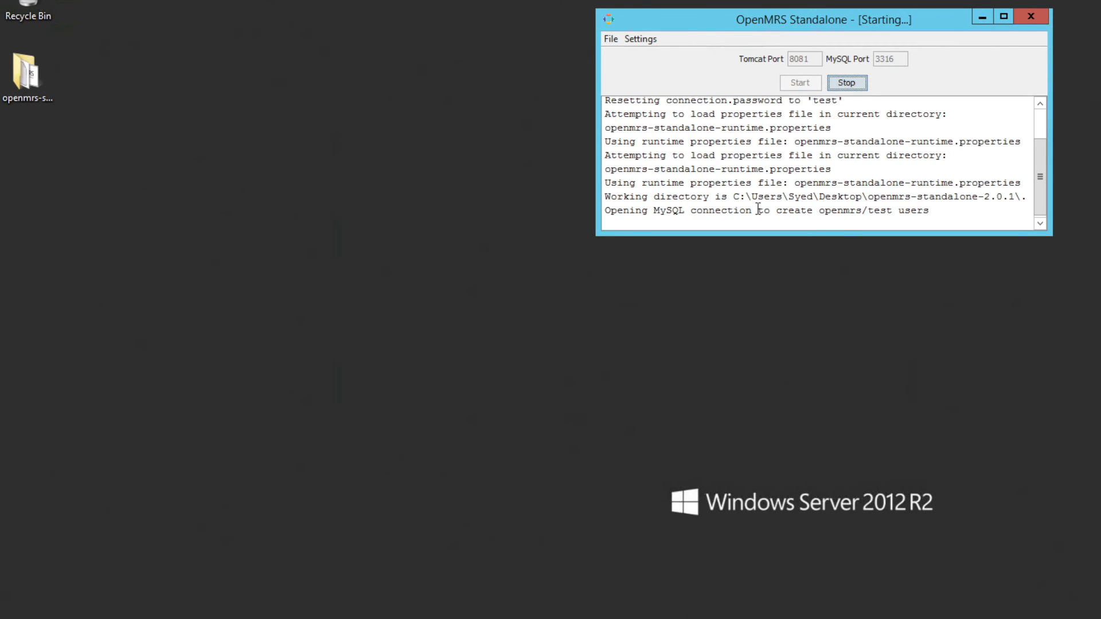
{"action": "left_click", "coordinate": [783, 196]}
{"action": "left_click_drag", "start_coordinate": [747, 232], "coordinate": [747, 298]}
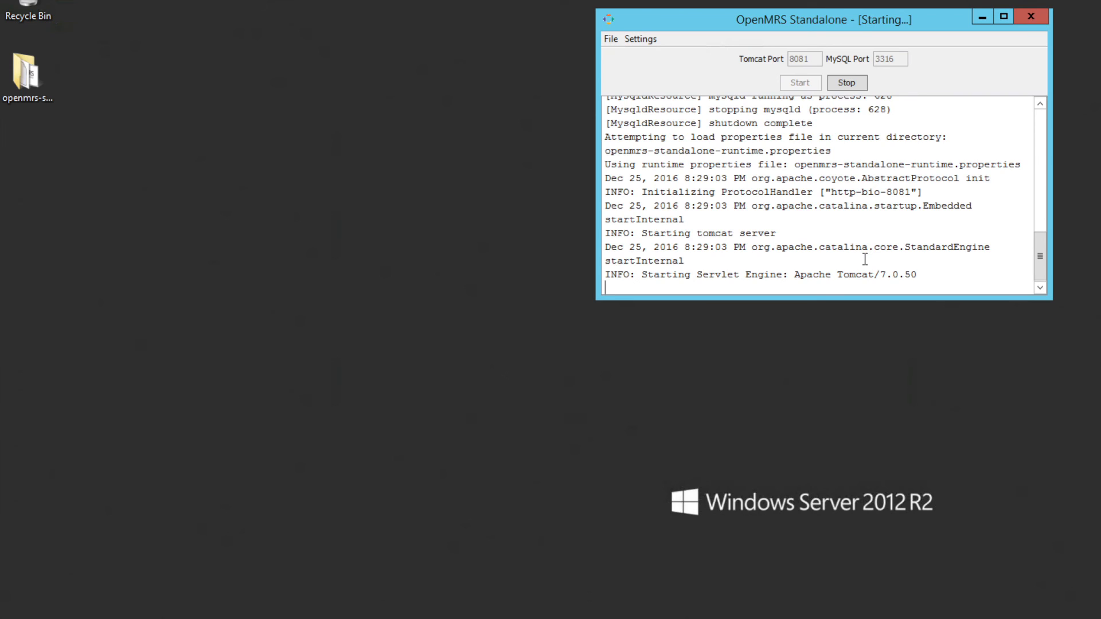
Move the OpenMRS Standalone window and the OpenMRS browser window apart, and widen the browser window
{"action": "left_click_drag", "start_coordinate": [761, 19], "coordinate": [819, 18]}
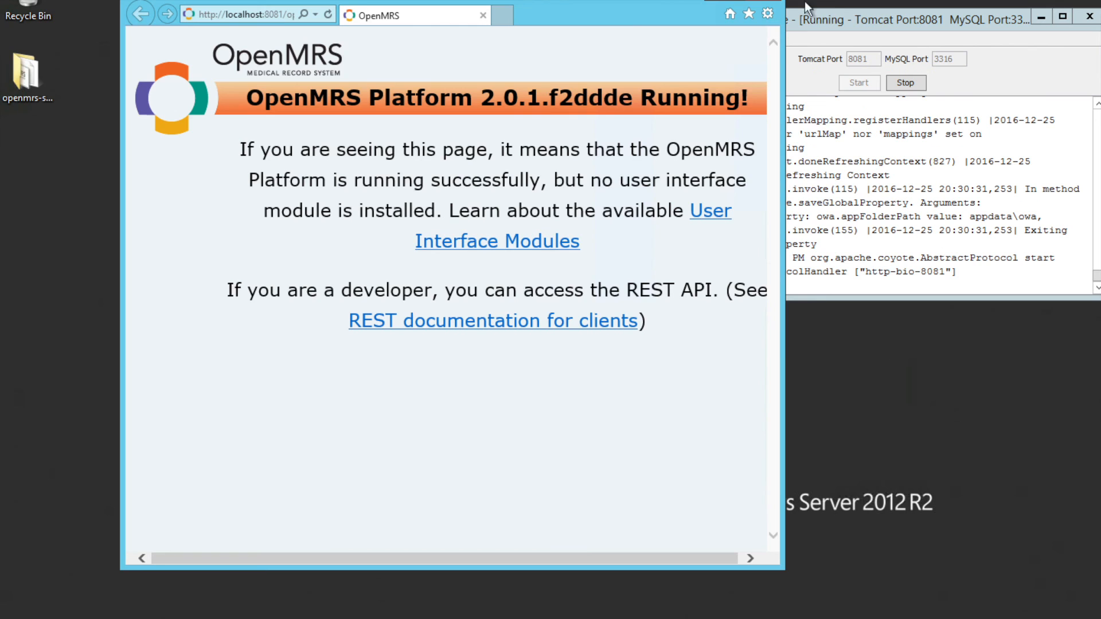
{"action": "left_click_drag", "start_coordinate": [621, 14], "coordinate": [566, 15]}
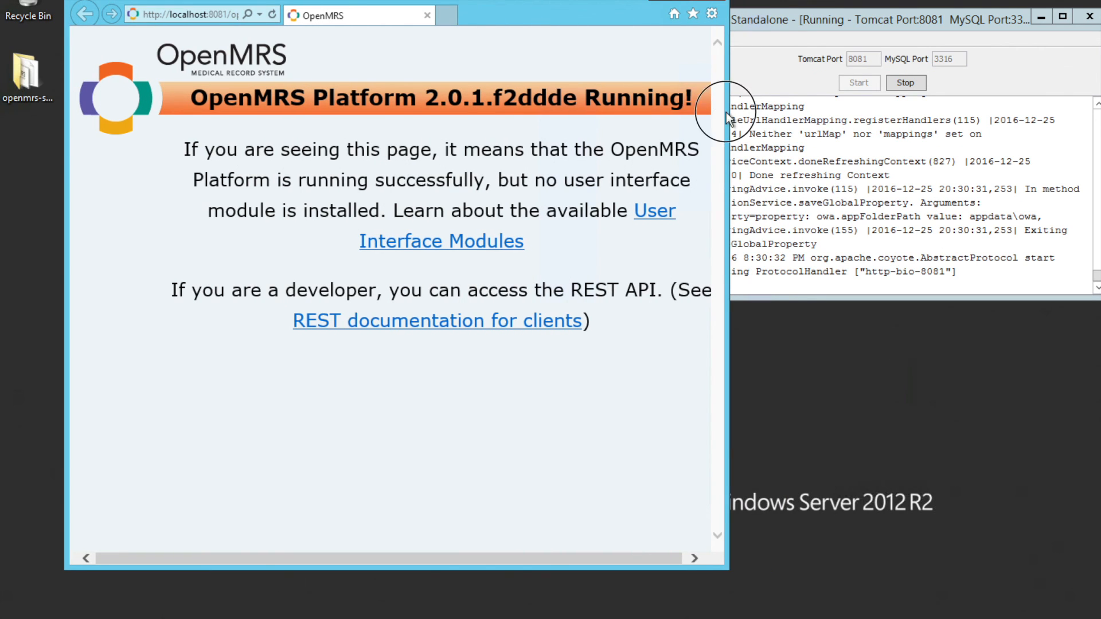
{"action": "left_click_drag", "start_coordinate": [727, 119], "coordinate": [820, 121]}
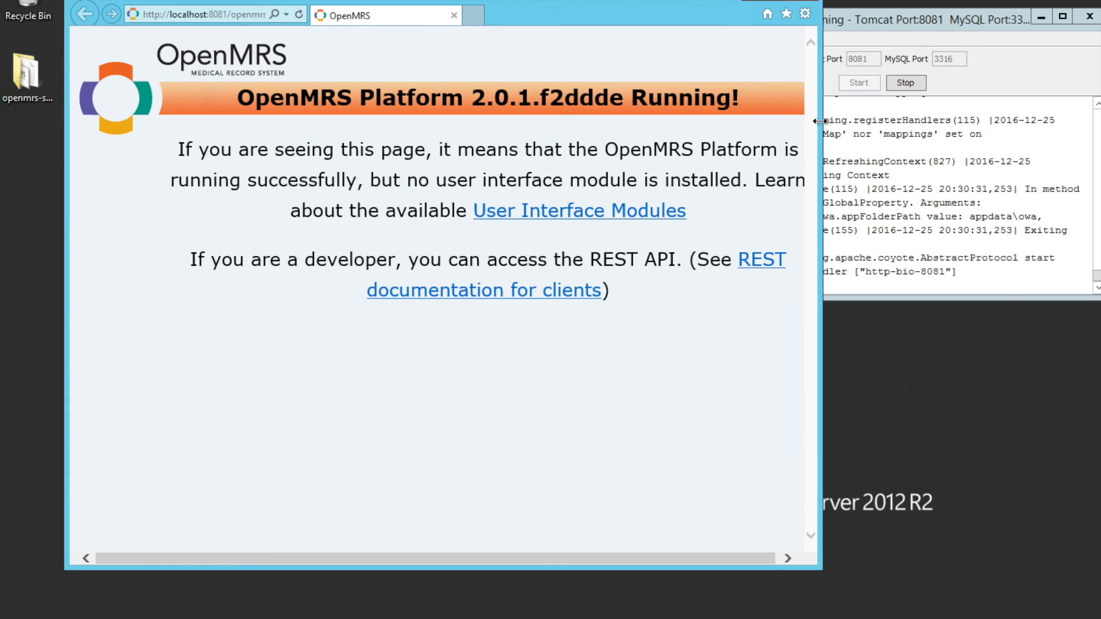